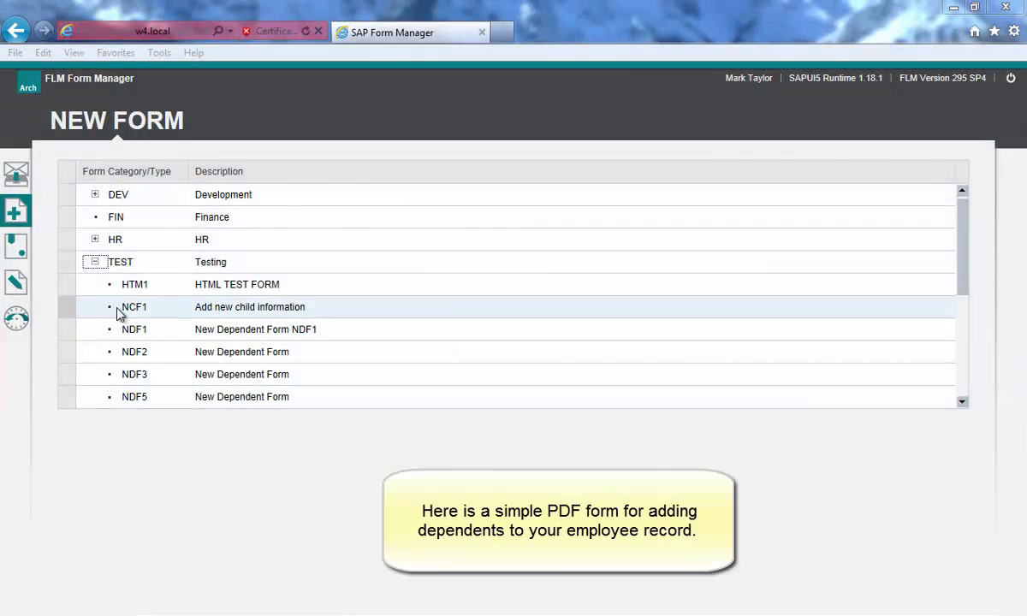
- Open form NCF1, set the first dependant to Male, and add a second dependant's first name
left_click(67, 310)
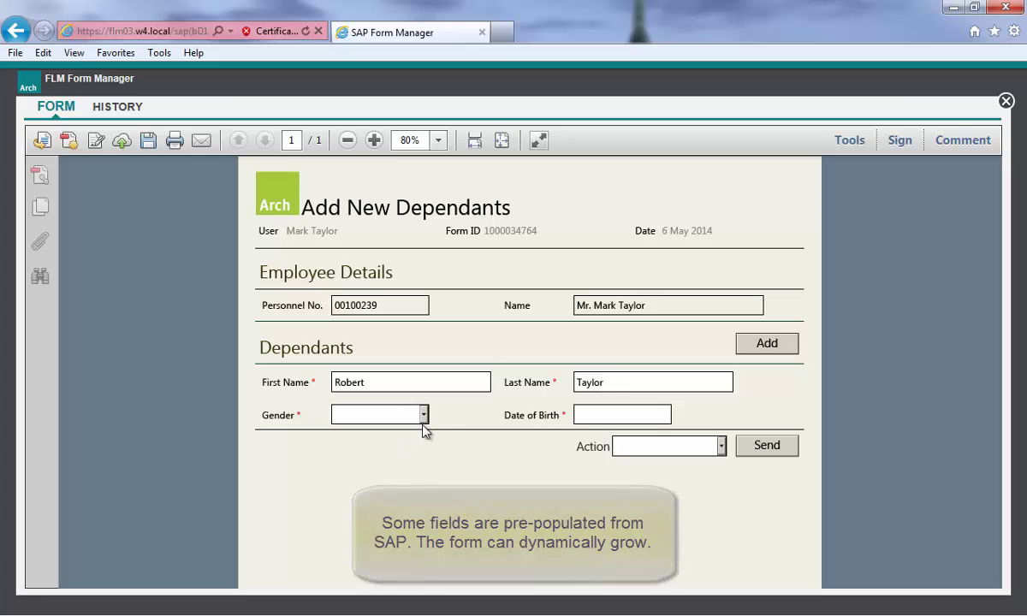
left_click(423, 415)
left_click(425, 430)
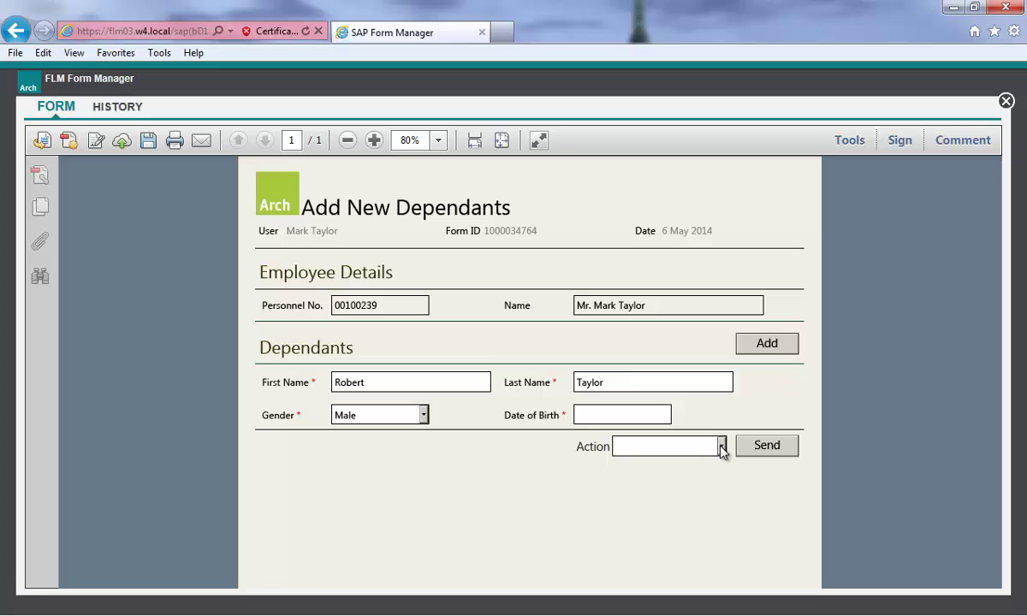
left_click(758, 347)
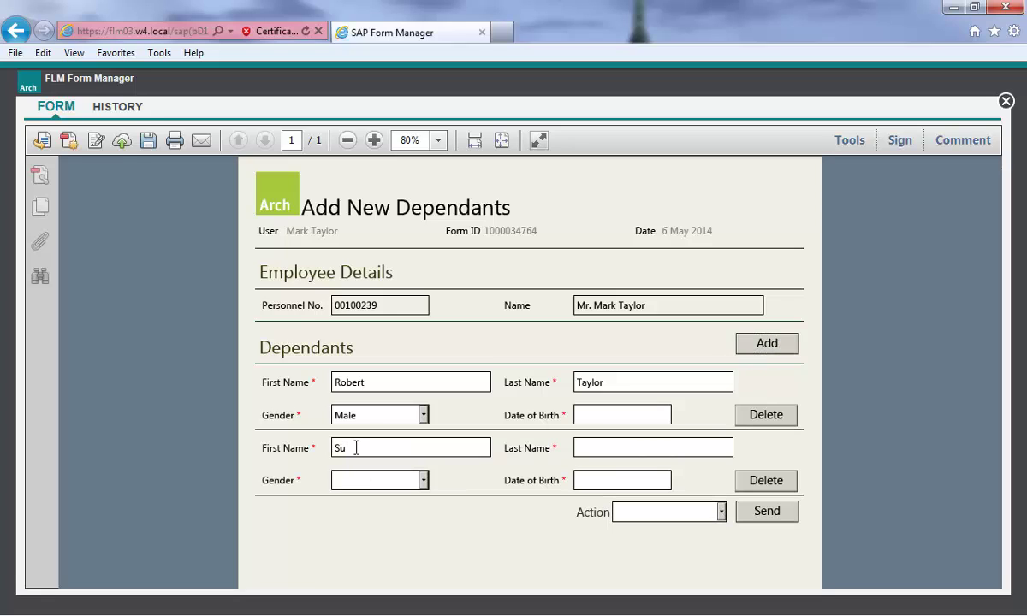
left_click(356, 447)
type("Susan")
key("Tab")
- Set the second dependant's date of birth to 30 Dec 2008 and choose Submit as the action
left_click(676, 482)
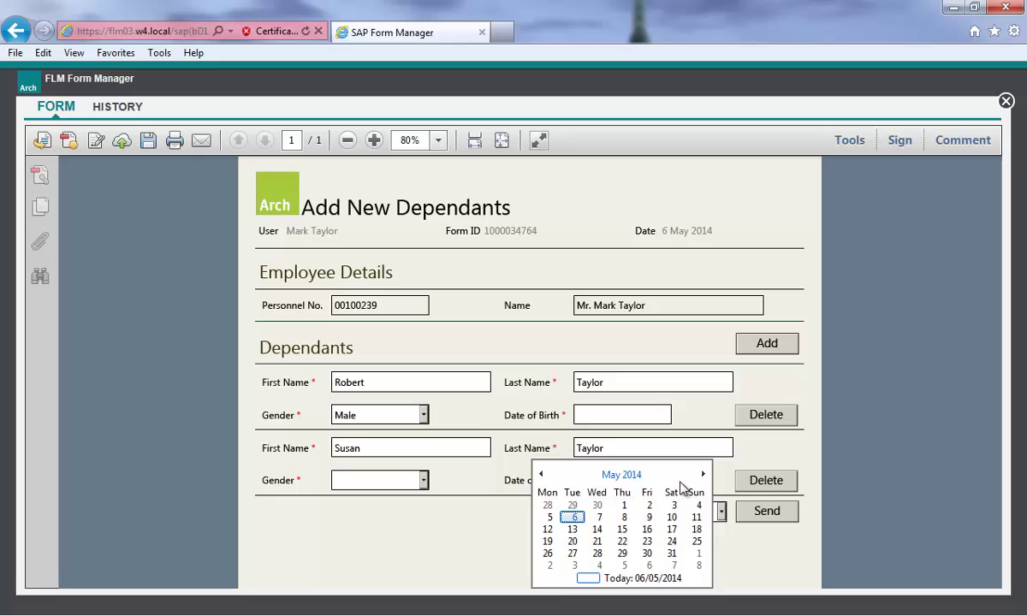
left_click(612, 475)
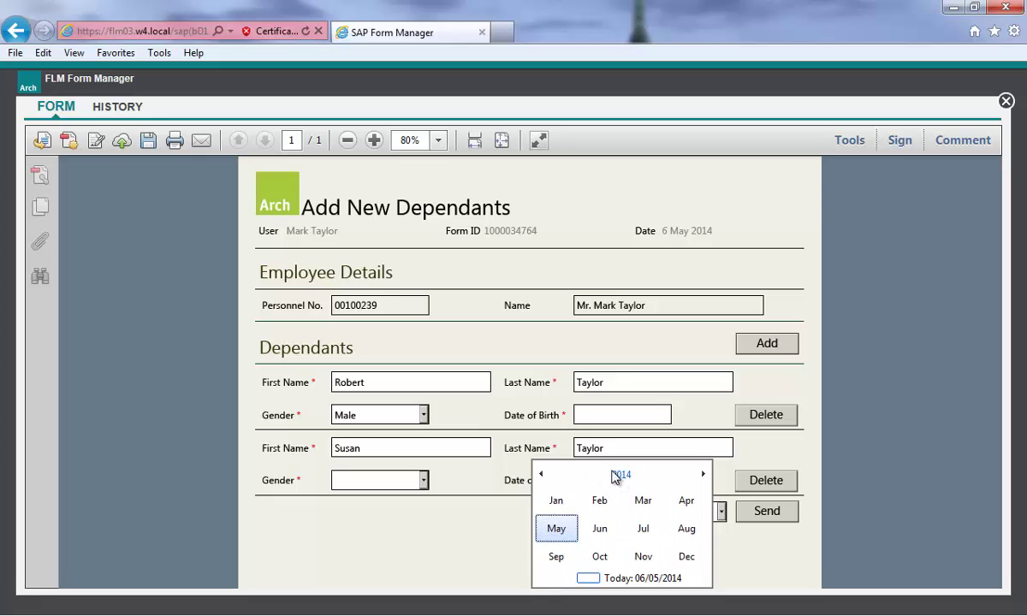
left_click(612, 474)
left_click(563, 505)
left_click(556, 501)
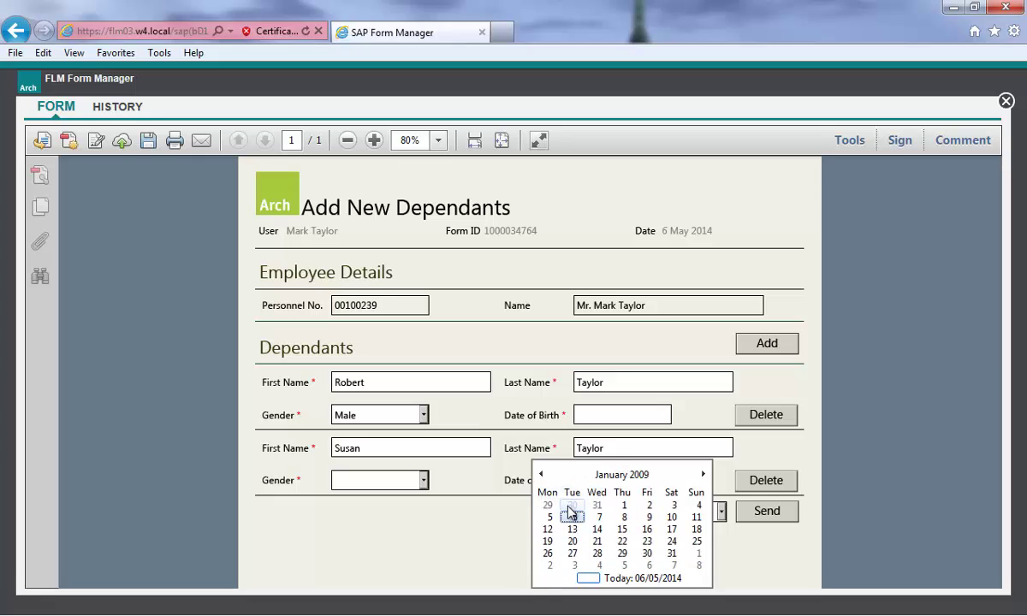
left_click(570, 506)
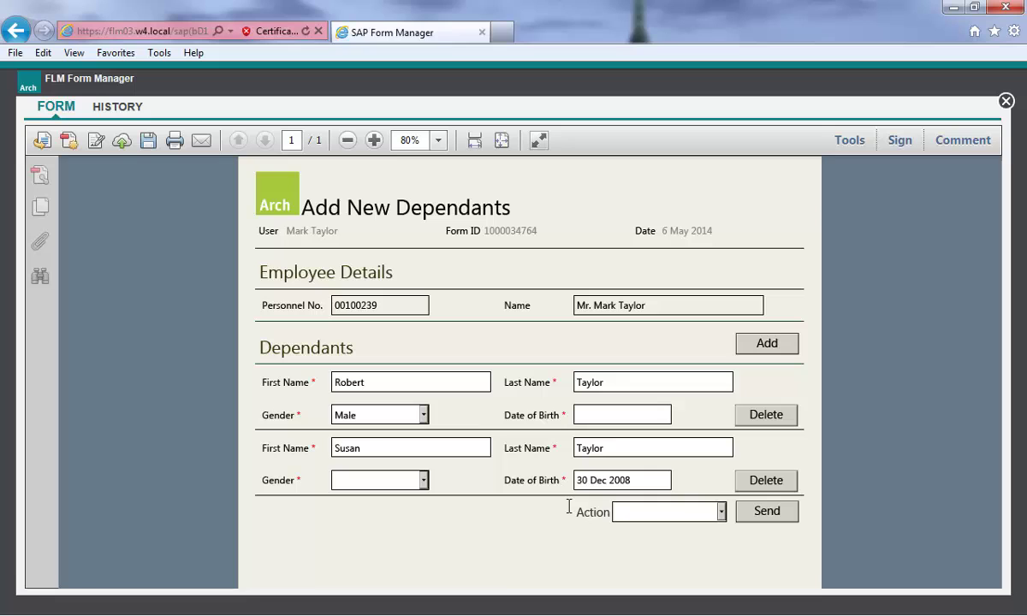
left_click(721, 512)
left_click(713, 530)
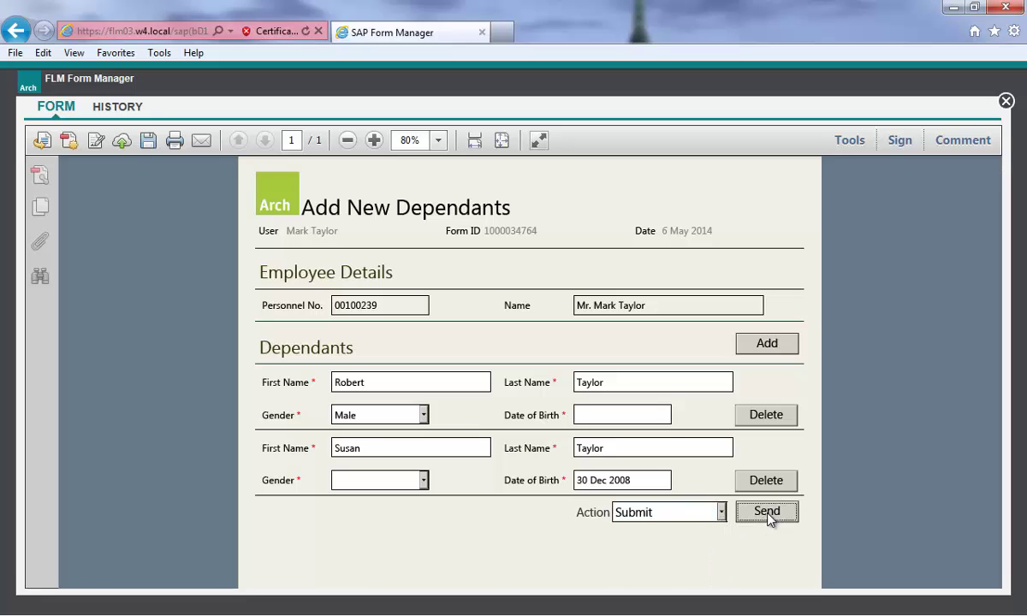
- Send the form, then fill the flagged fields: first dependant born 6 May 2014, second dependant Female
left_click(767, 511)
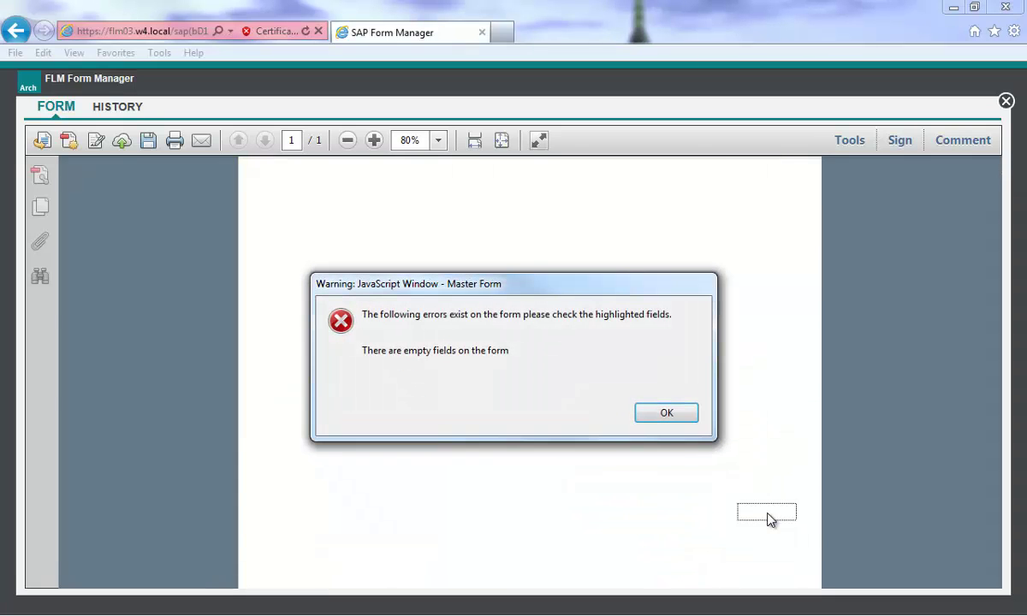
left_click(667, 414)
left_click(667, 414)
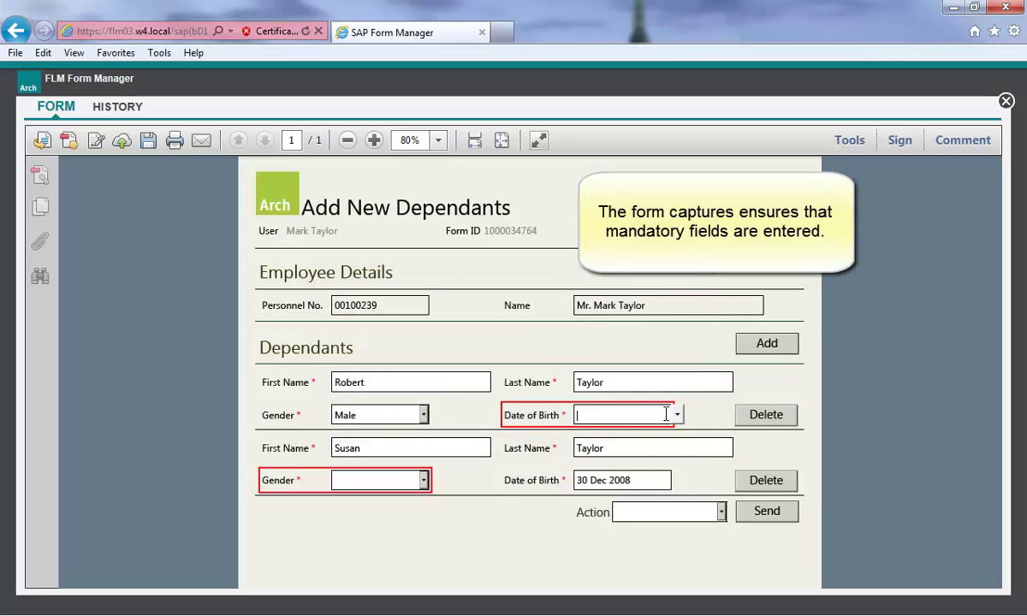
left_click(677, 415)
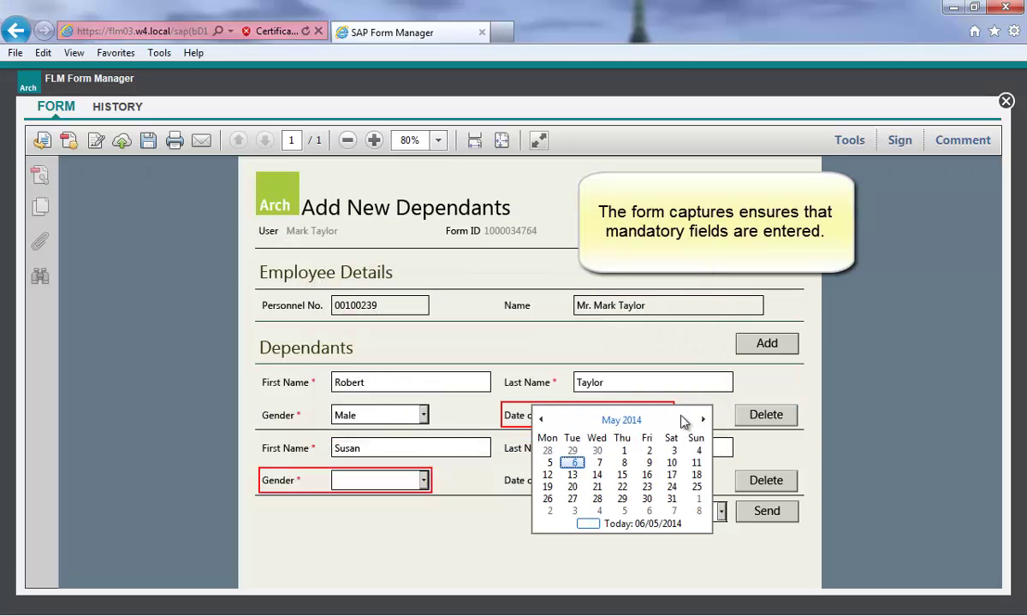
left_click(571, 463)
left_click(423, 481)
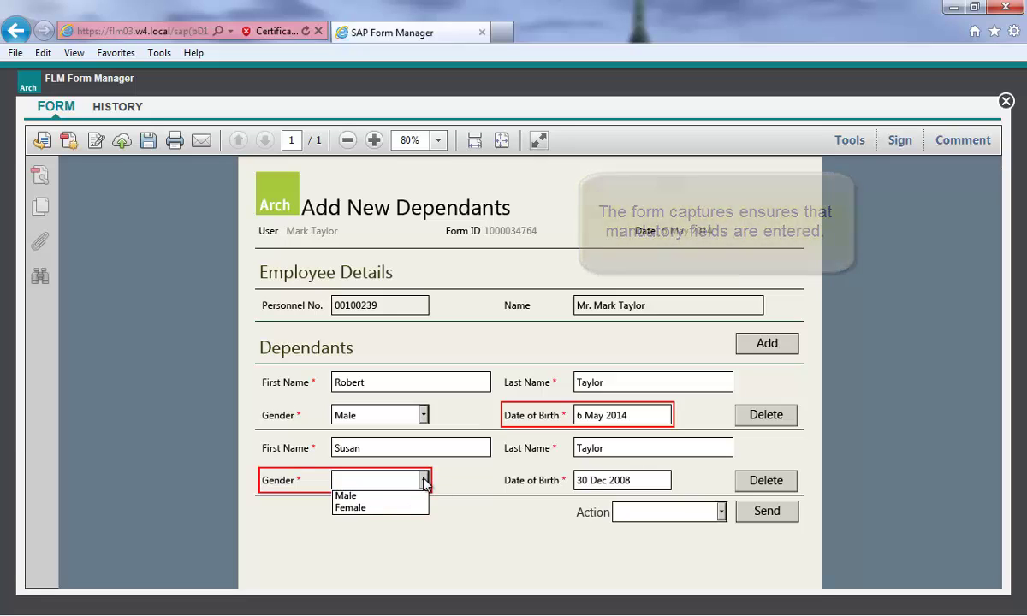
left_click(420, 508)
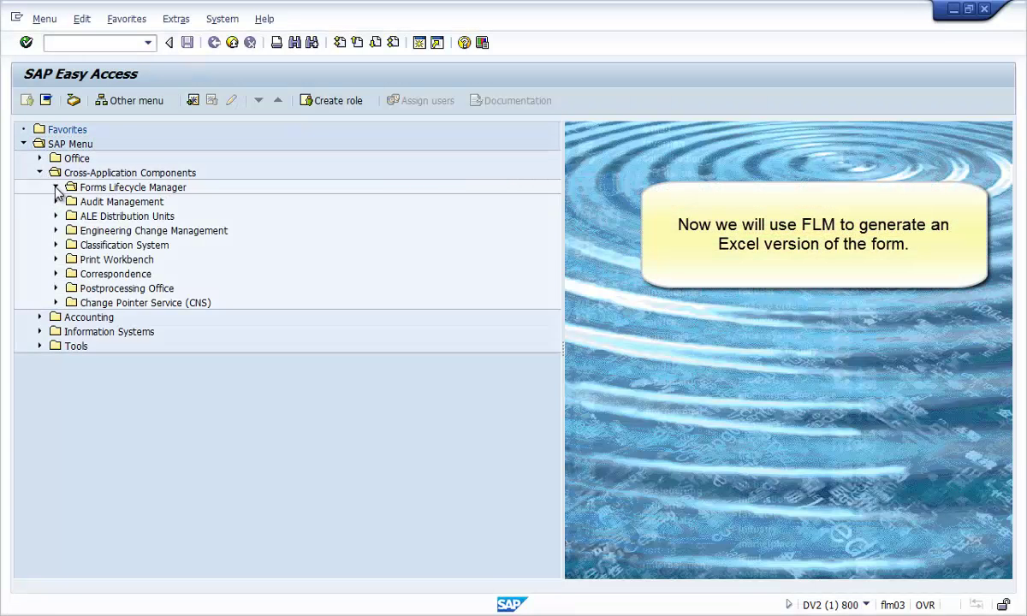
- Launch Generate Excel Upload Template under Forms Lifecycle Manager > Generating Forms
left_click(55, 188)
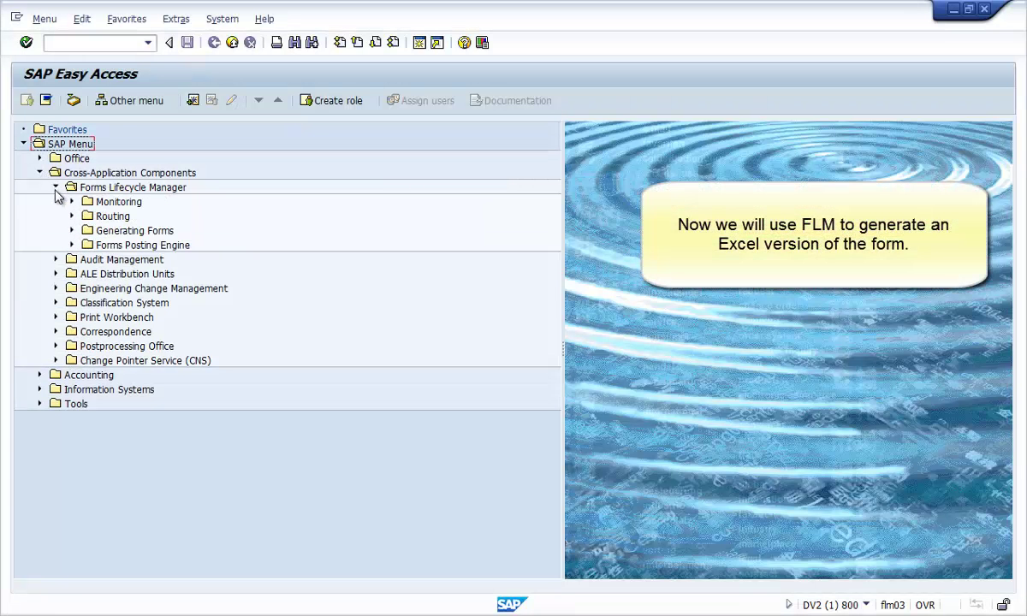
left_click(72, 231)
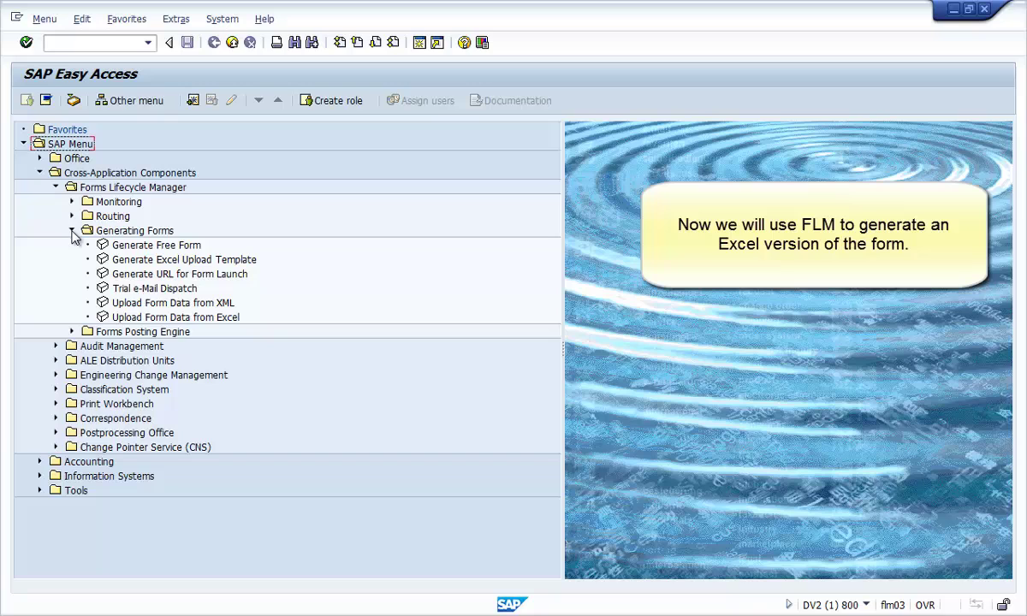
double_click(101, 259)
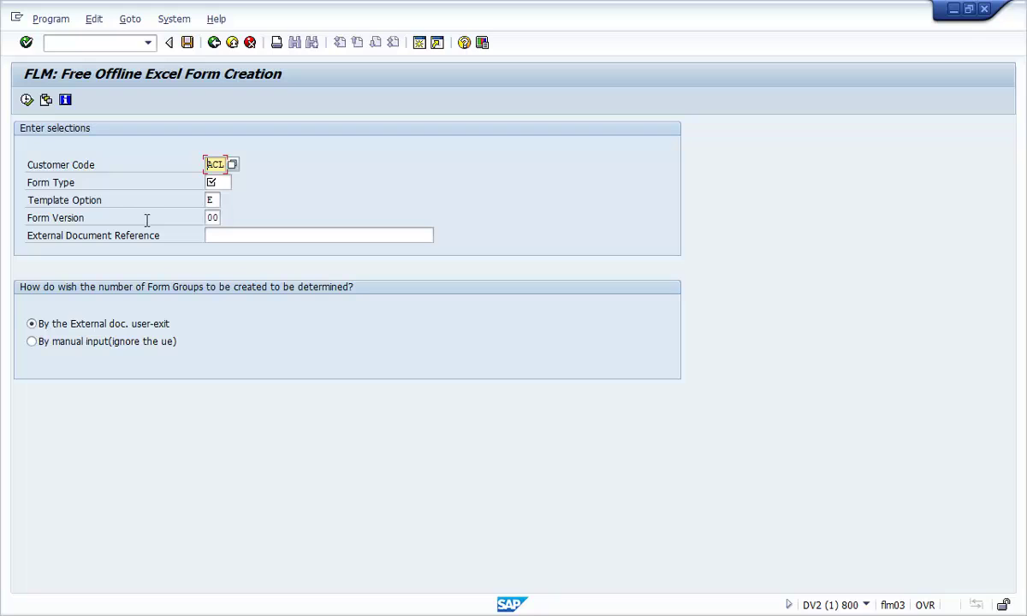
- Choose form type NCF1 from the F4 list and execute to generate the Excel template
left_click(217, 182)
left_click(239, 183)
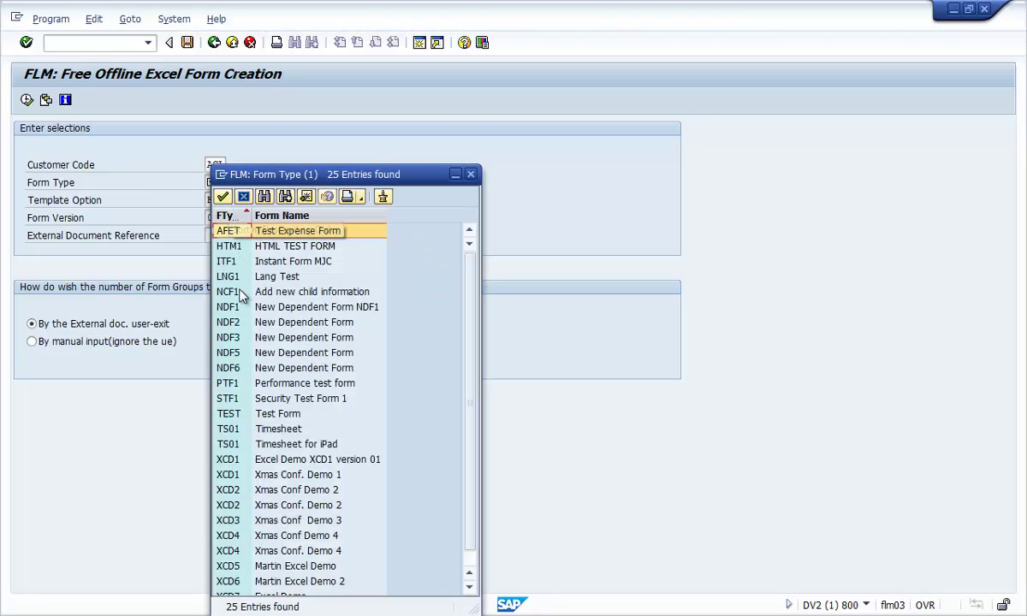
double_click(228, 292)
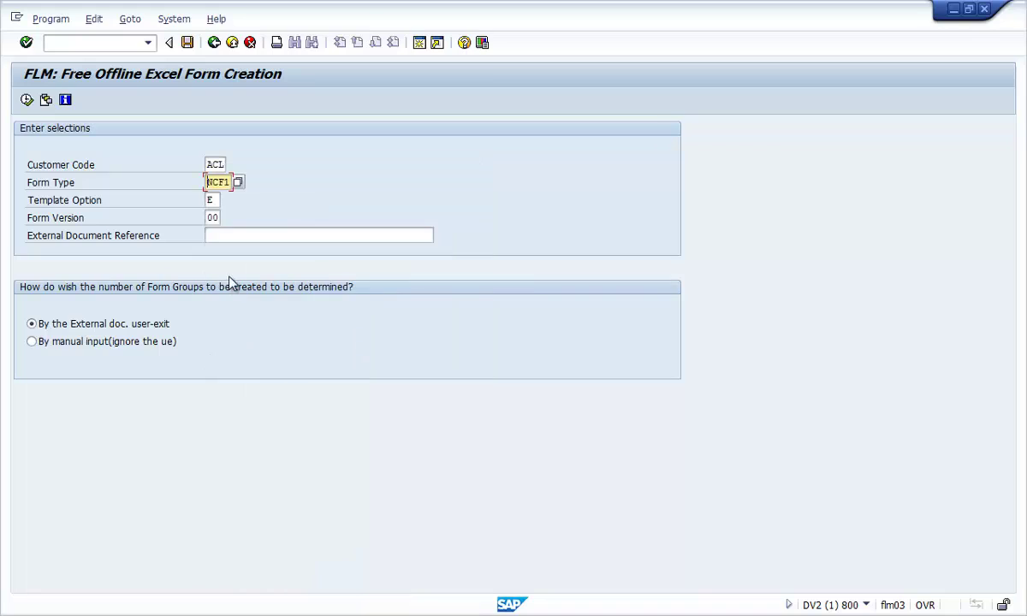
left_click(27, 100)
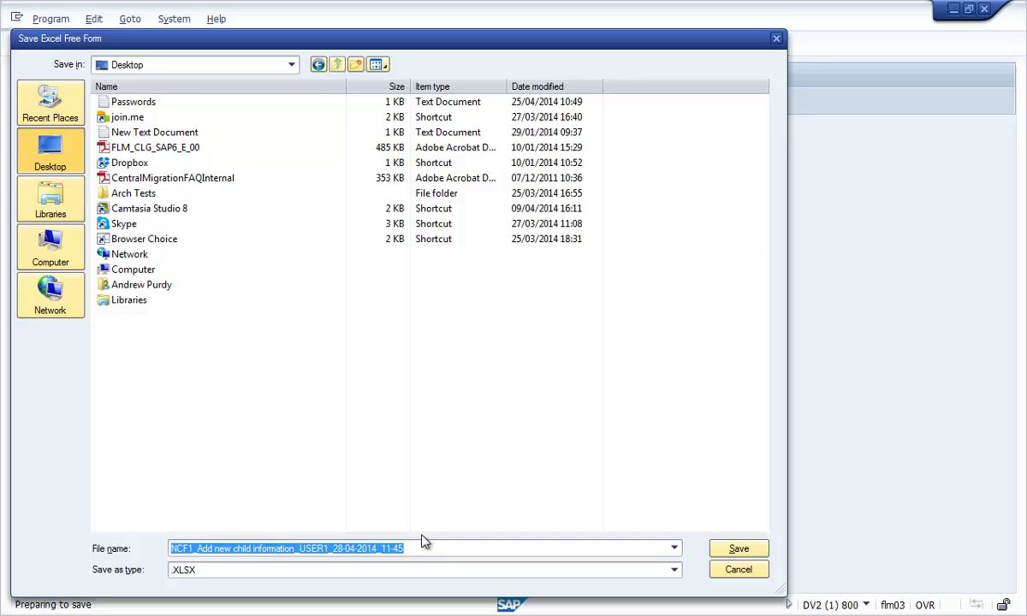
- Save the template to the Desktop, open it, and enter the first child's names and gender 1:-Male
left_click(739, 549)
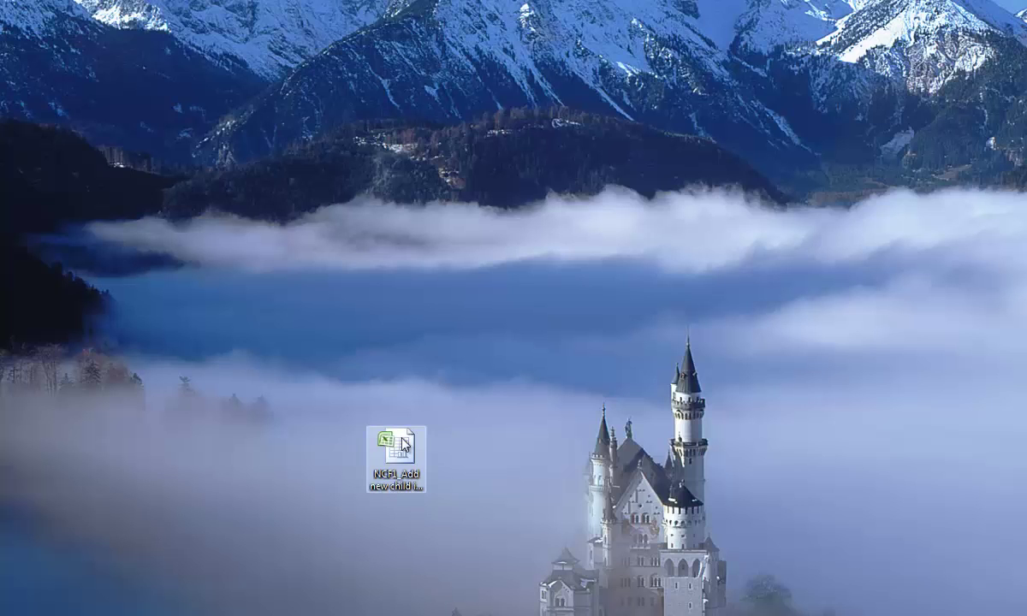
double_click(403, 444)
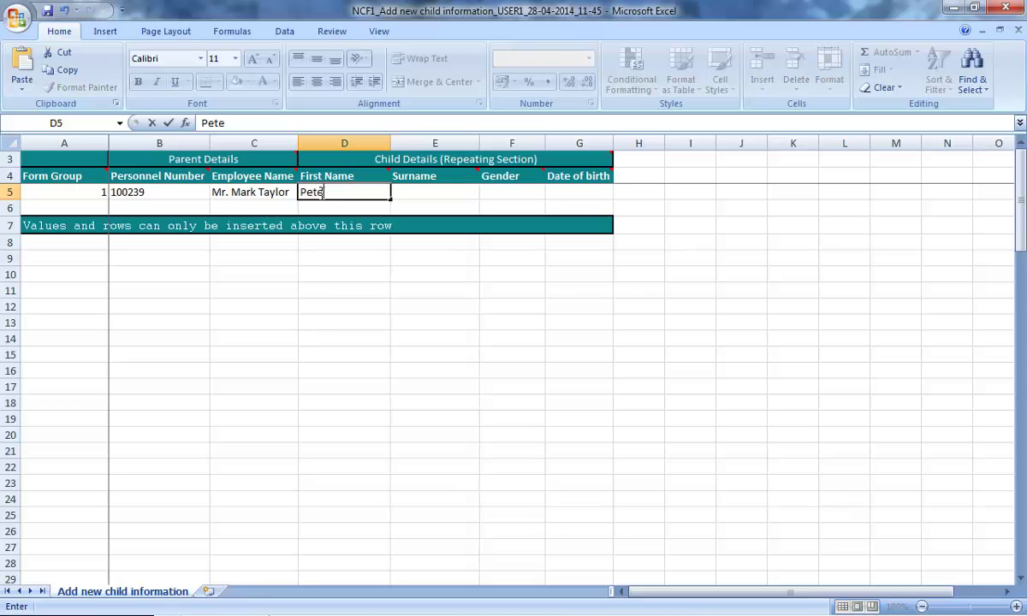
key("Tab")
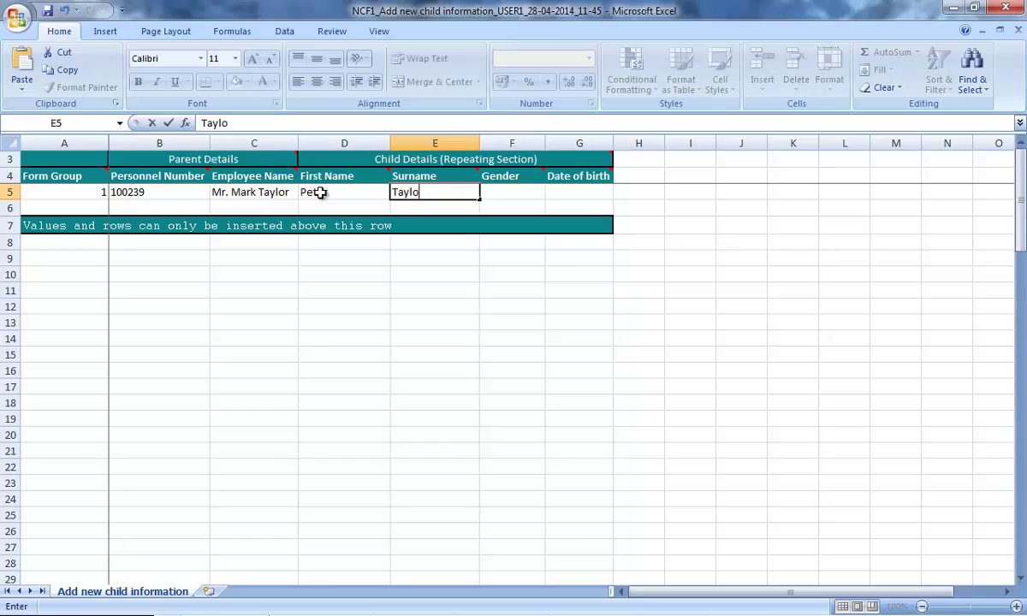
key("Tab")
left_click(552, 193)
left_click(540, 205)
- Enter 23/12/1999 as the first child's date of birth in G5, retrying after the invalid-date error
left_click(573, 193)
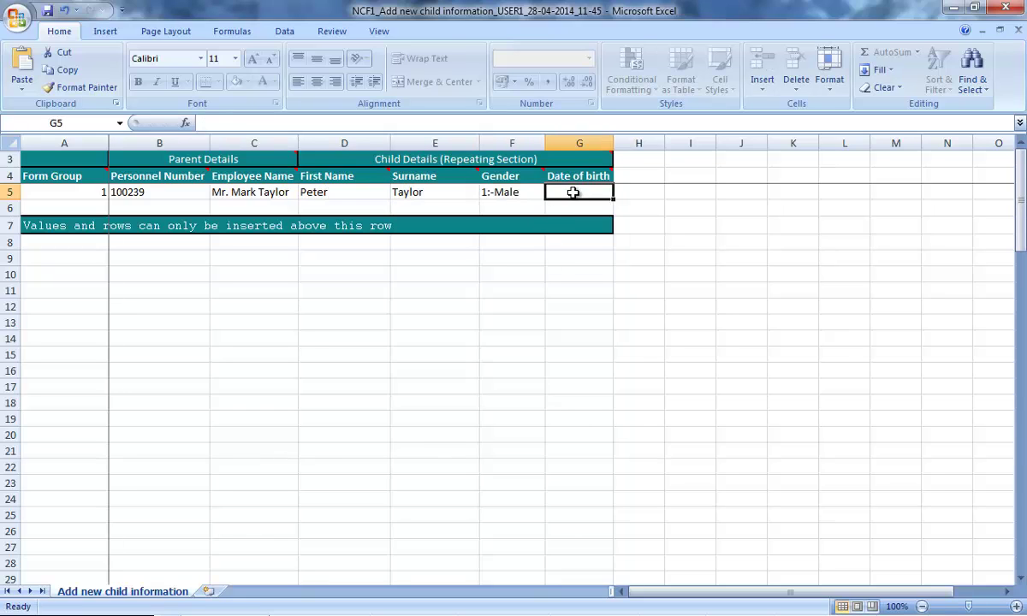
type("21544214")
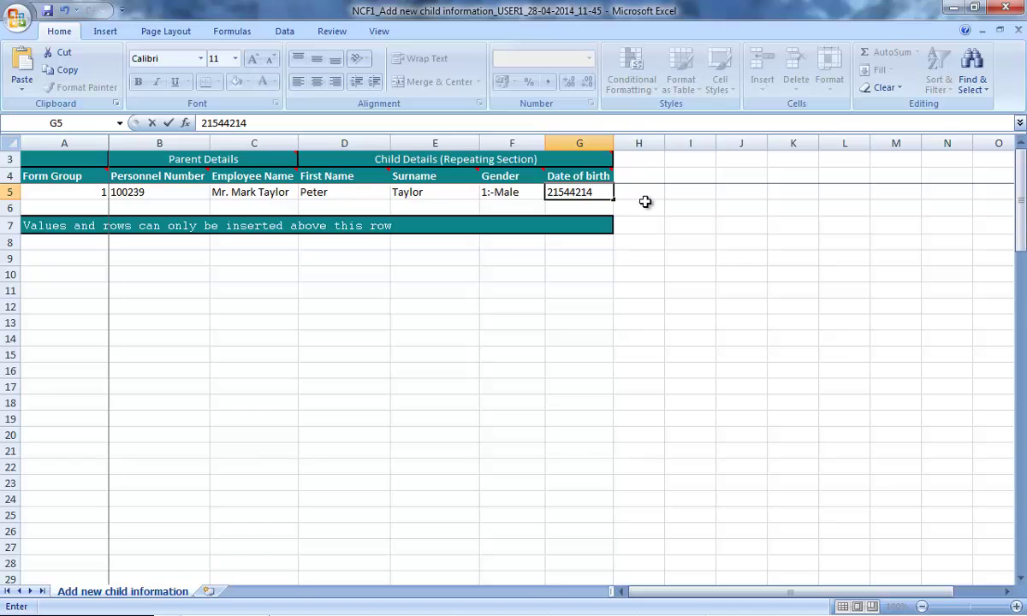
key("Return")
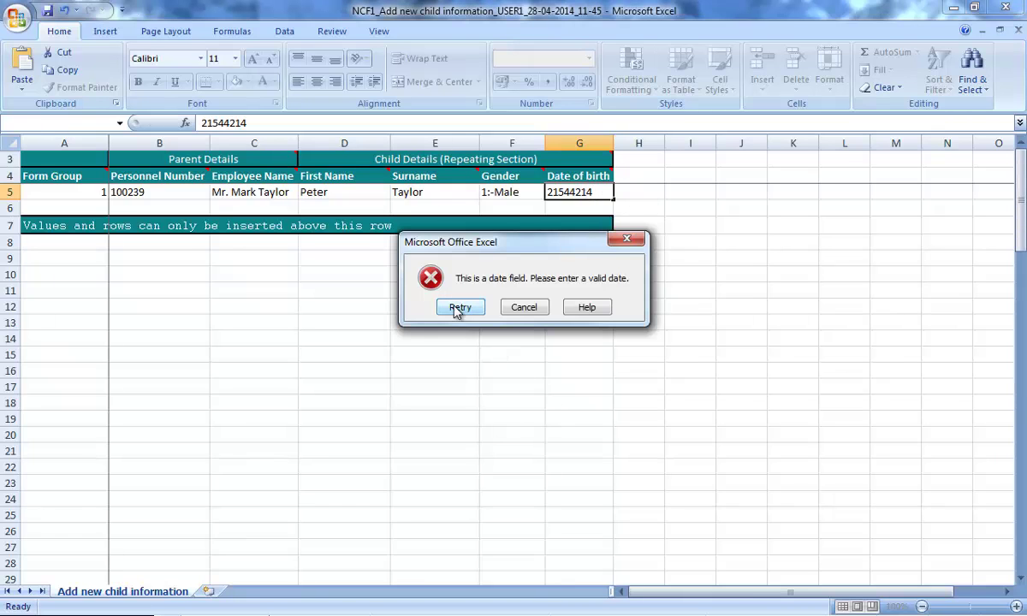
left_click(457, 306)
type("23/12/1999")
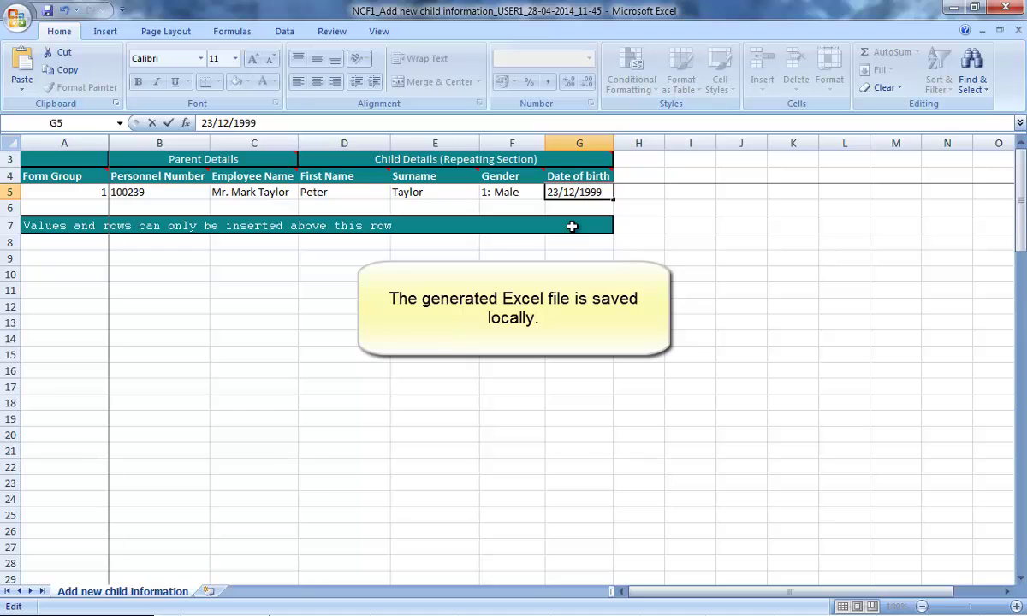
left_click(11, 208)
- Insert a blank row 6 above the teal closing row
right_click(10, 208)
left_click(56, 289)
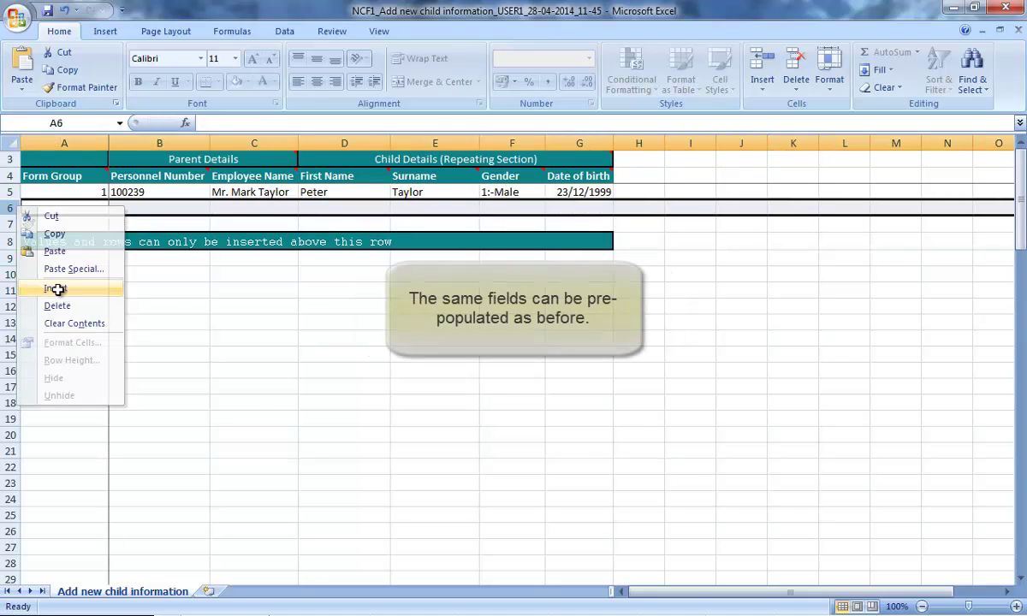
left_click(170, 305)
- Fill row 6 with the second child's names, gender 1:-Male and date of birth 01/04/1988
left_click(342, 208)
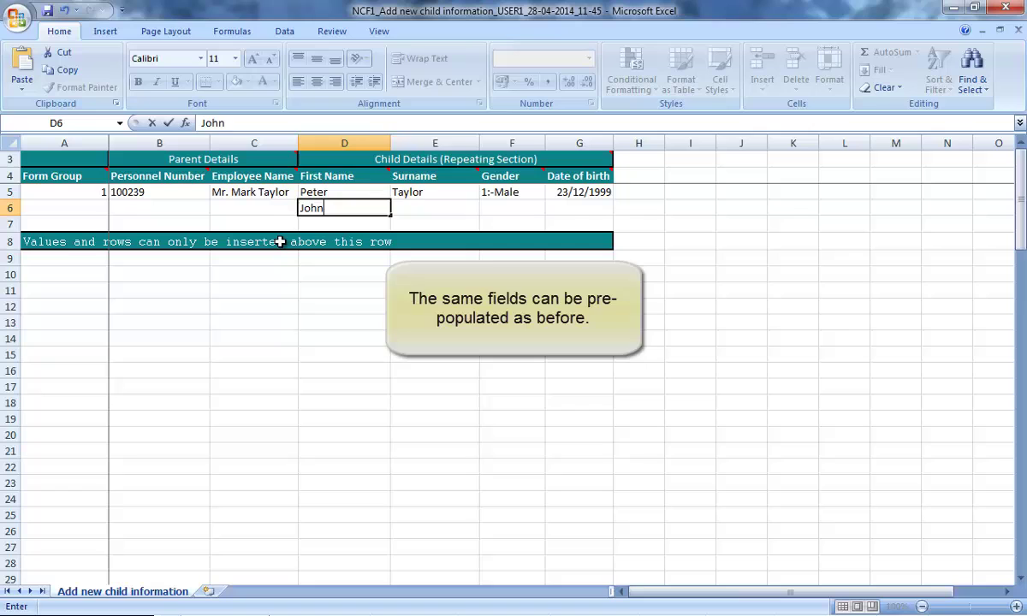
key("Tab")
key("Tab")
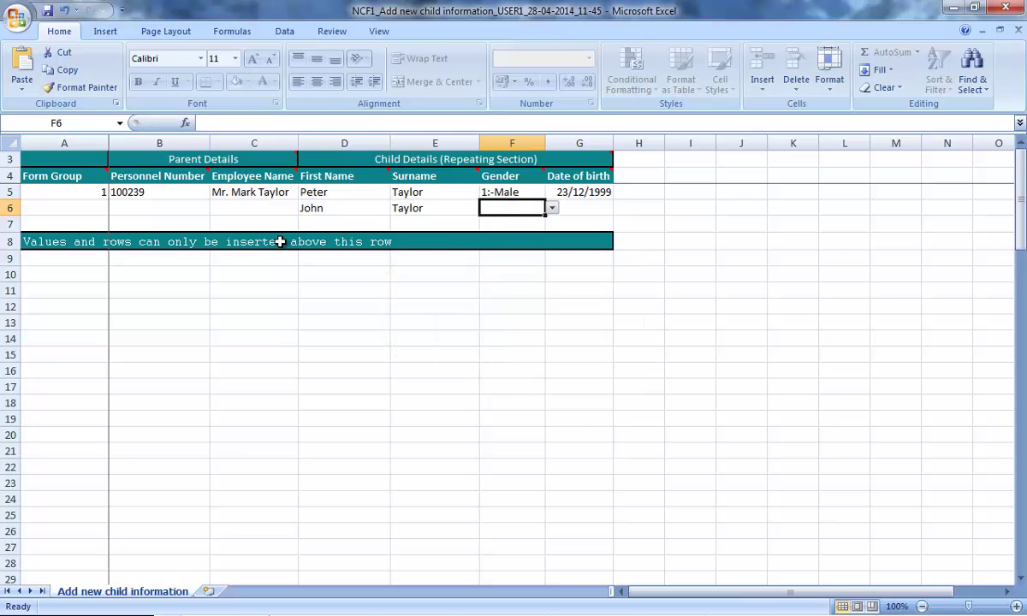
left_click(552, 210)
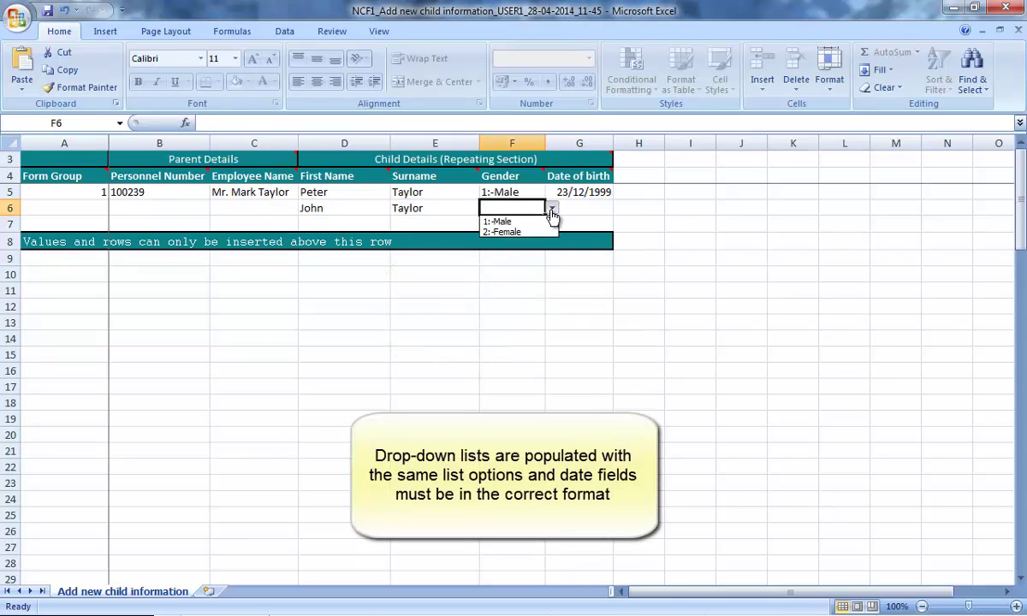
left_click(514, 220)
left_click(567, 206)
type("01")
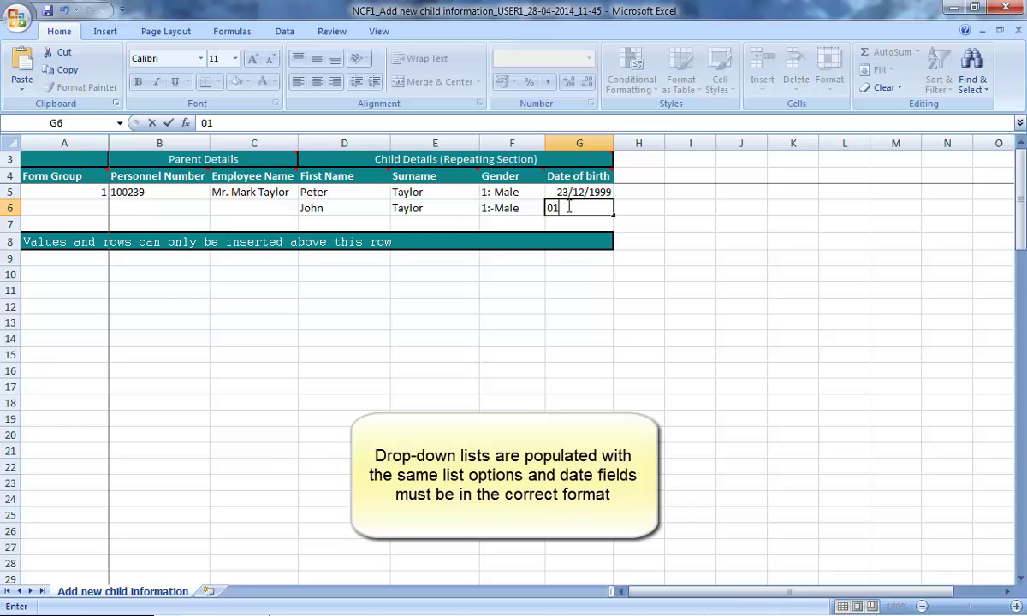
type("/04/1988")
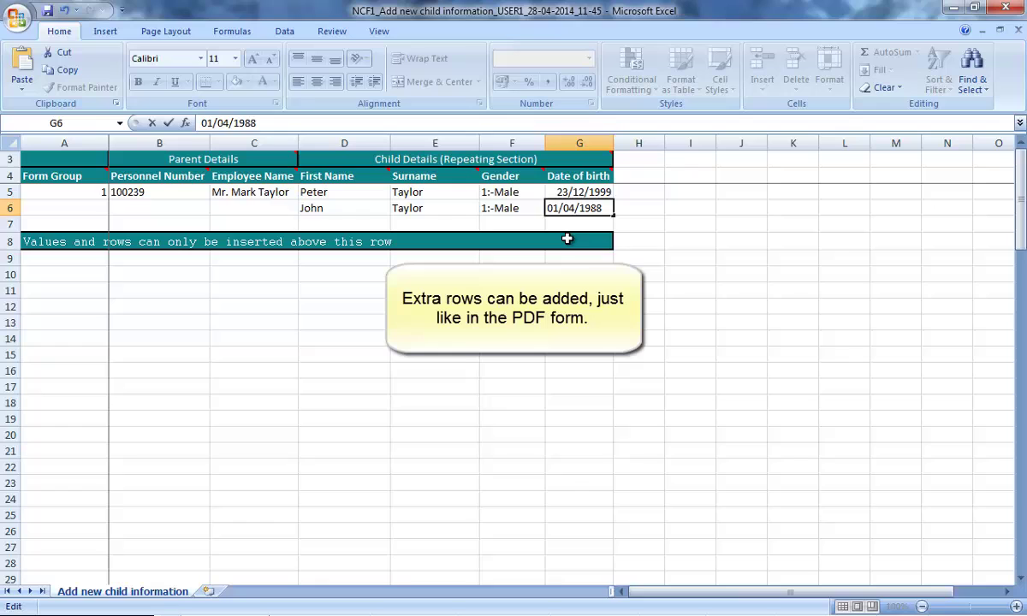
key("Return")
key("Return")
key("Return")
key("Return")
key("Return")
key("Return")
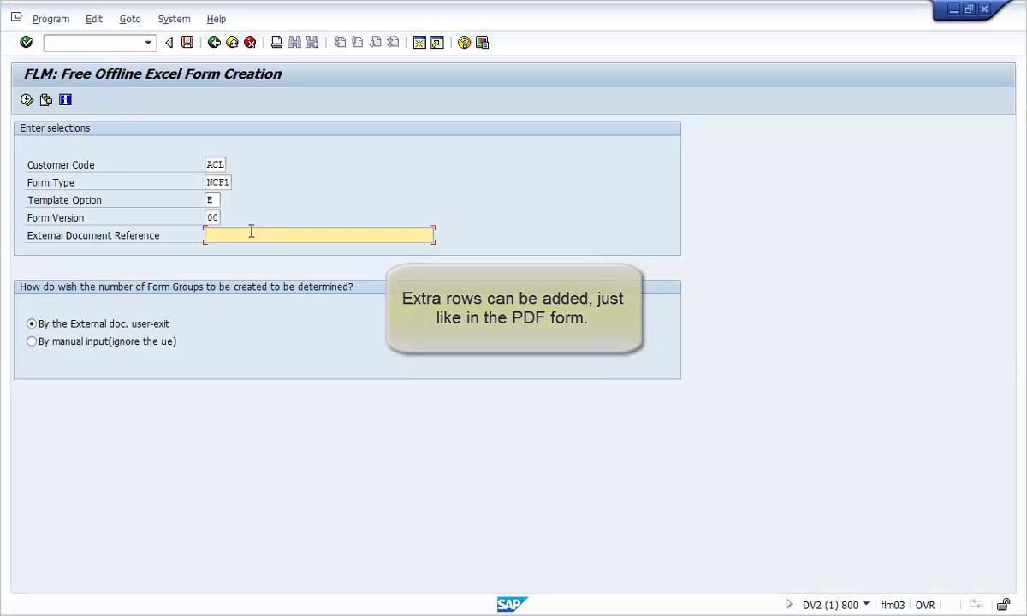
- Enter 50028888 as the External Document Reference
type("5")
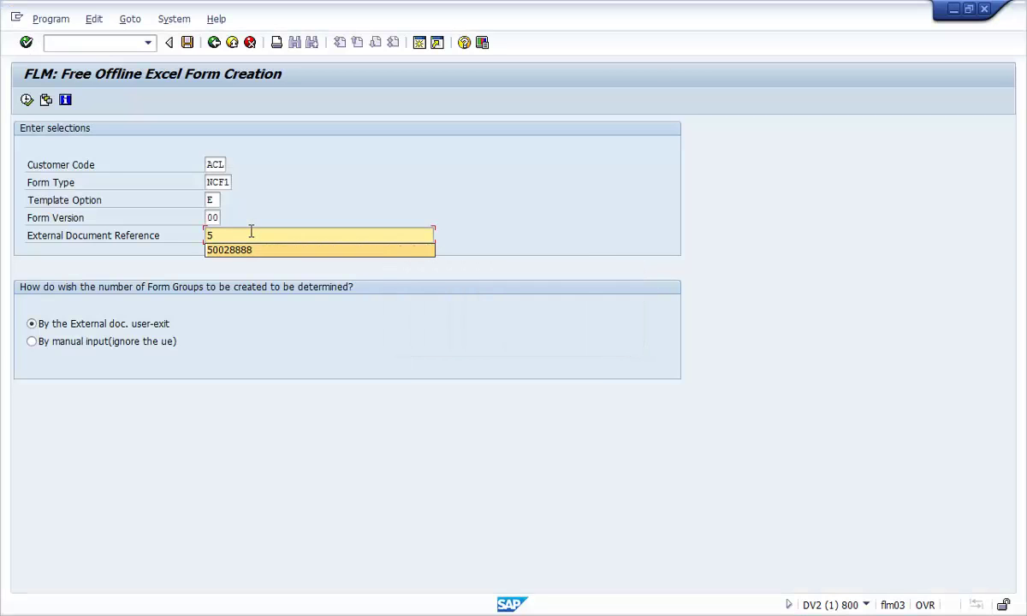
key("Down")
key("Return")
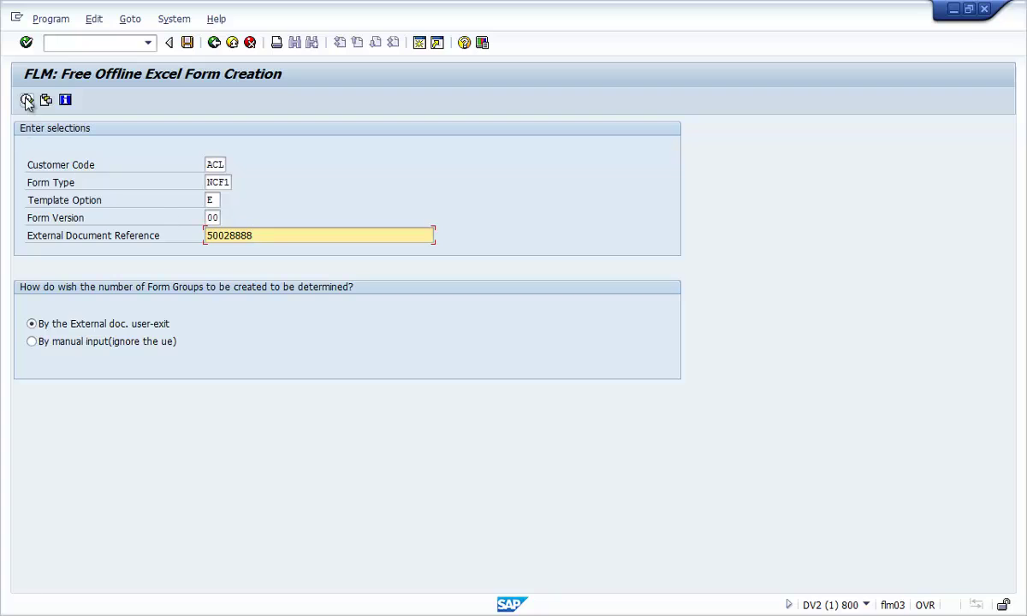
- Generate the Excel form and save it to the Desktop as ID 50028888
left_click(26, 100)
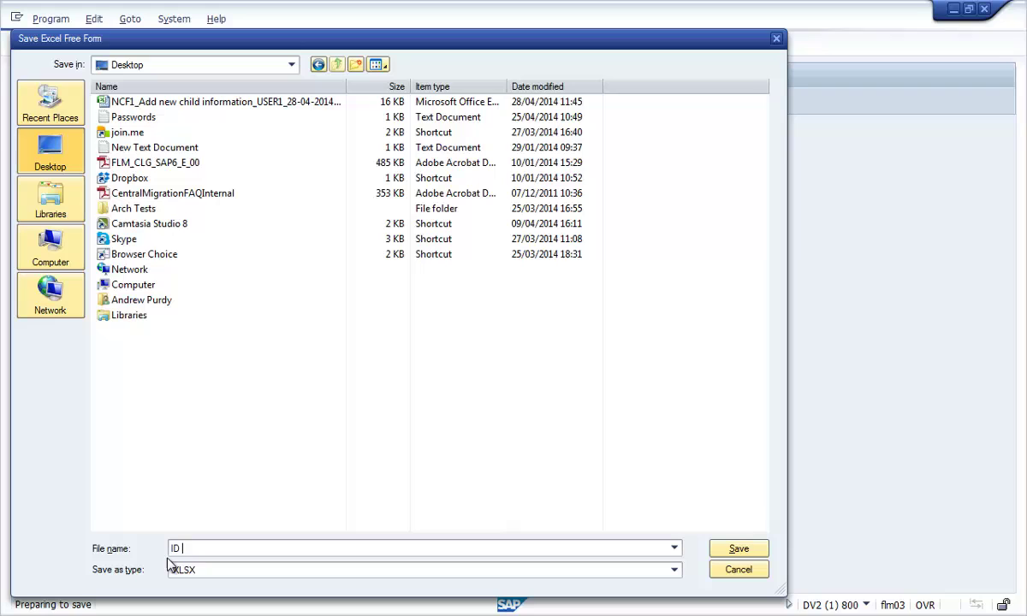
type("5002")
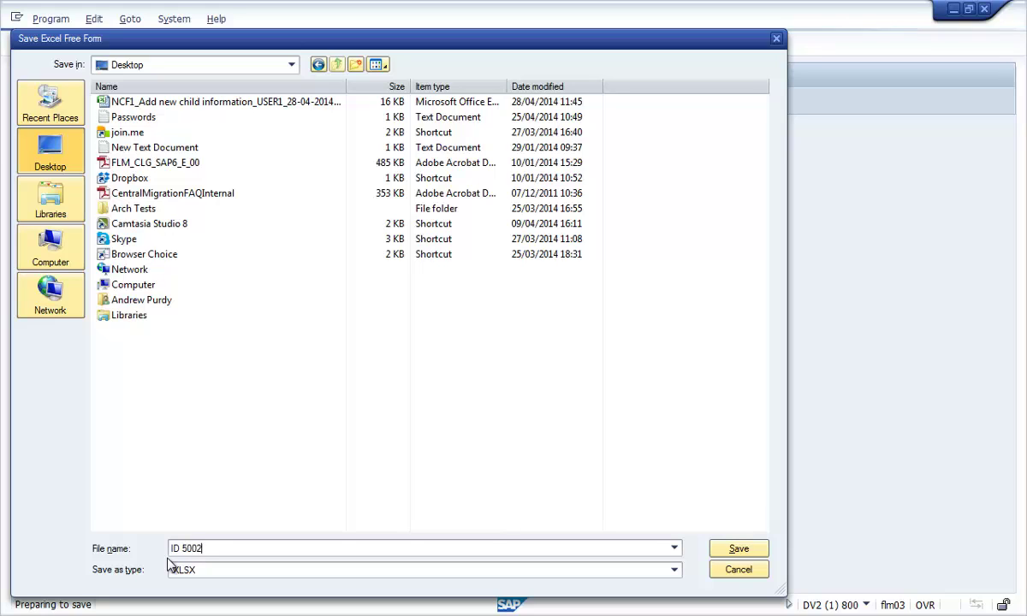
type("8888")
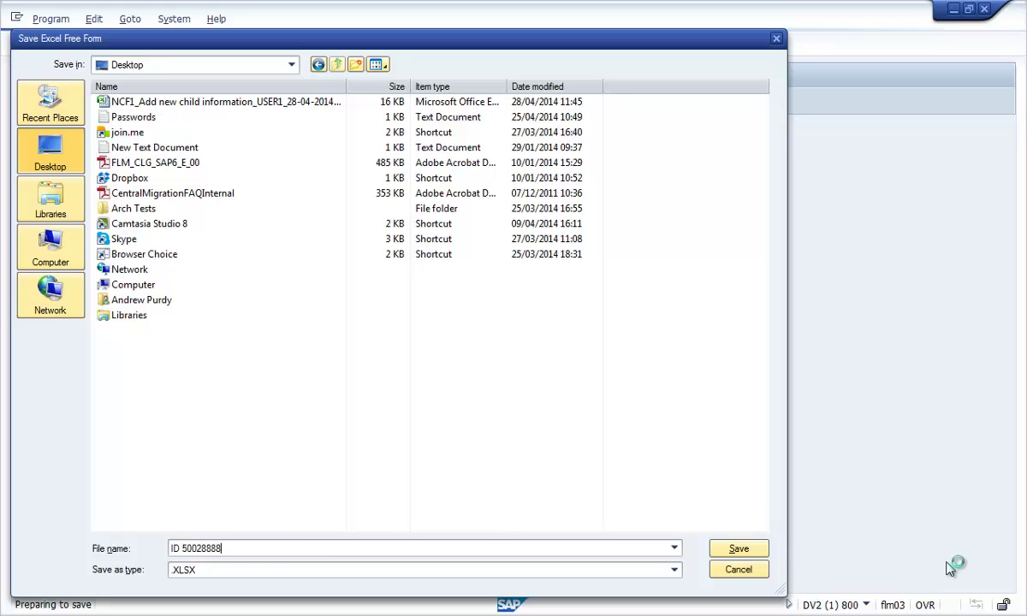
left_click(761, 550)
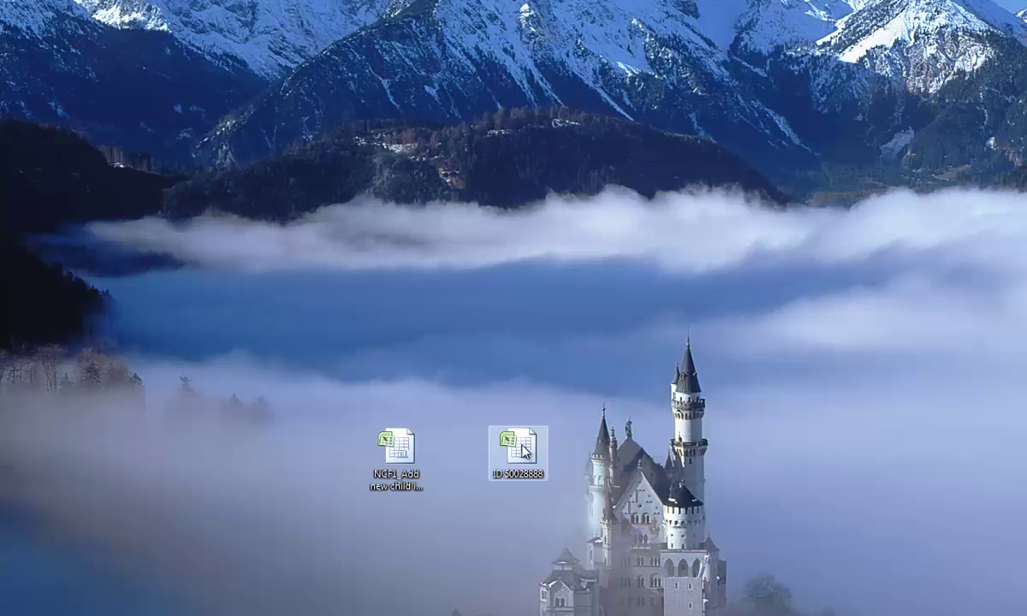
- In workbook ID 50028888, set row 11 to 2:-Female, born 07/09/2015, and save
double_click(518, 451)
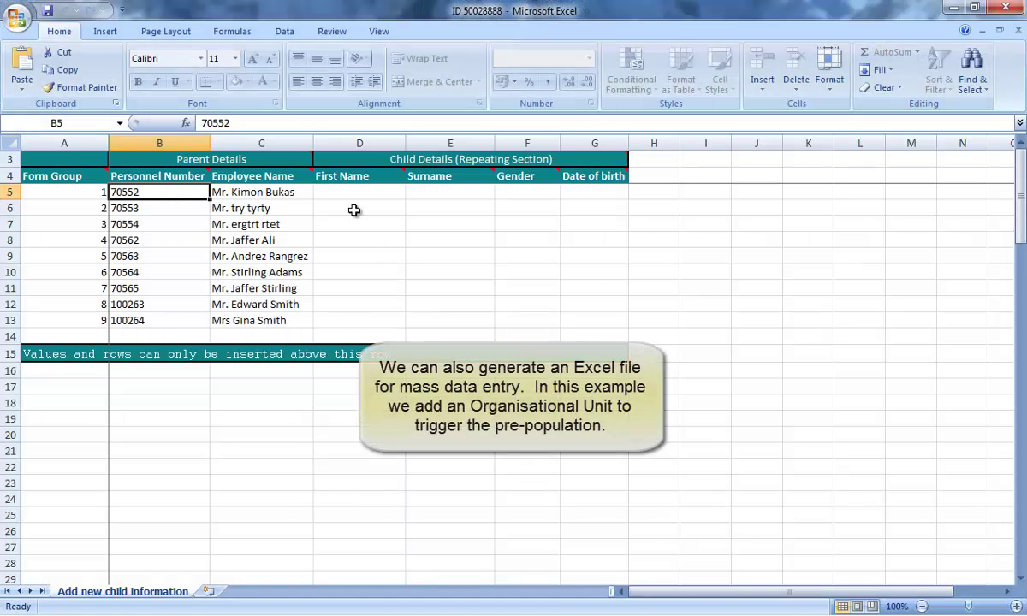
left_click(351, 192)
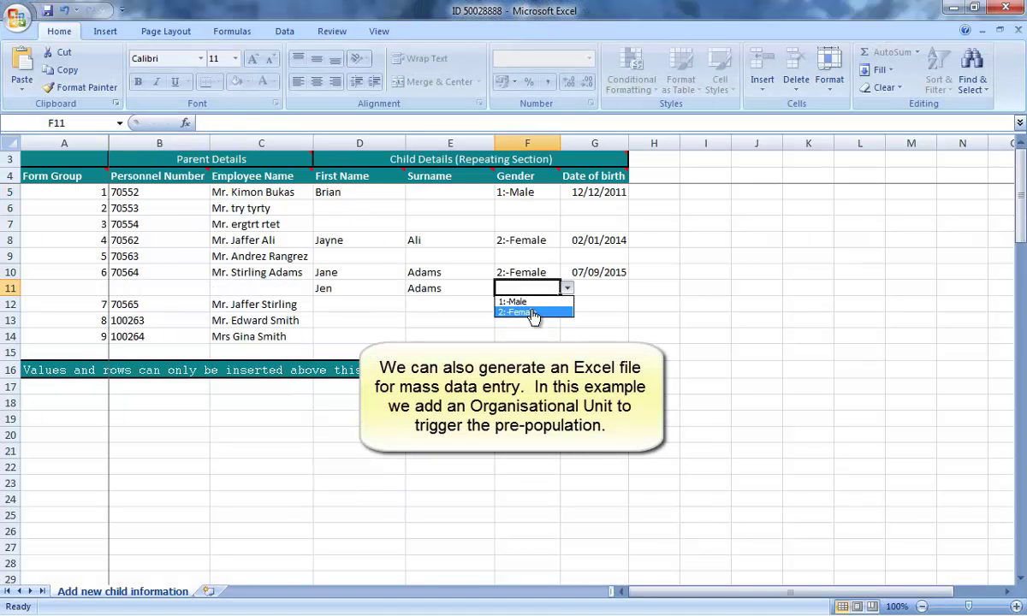
left_click(518, 314)
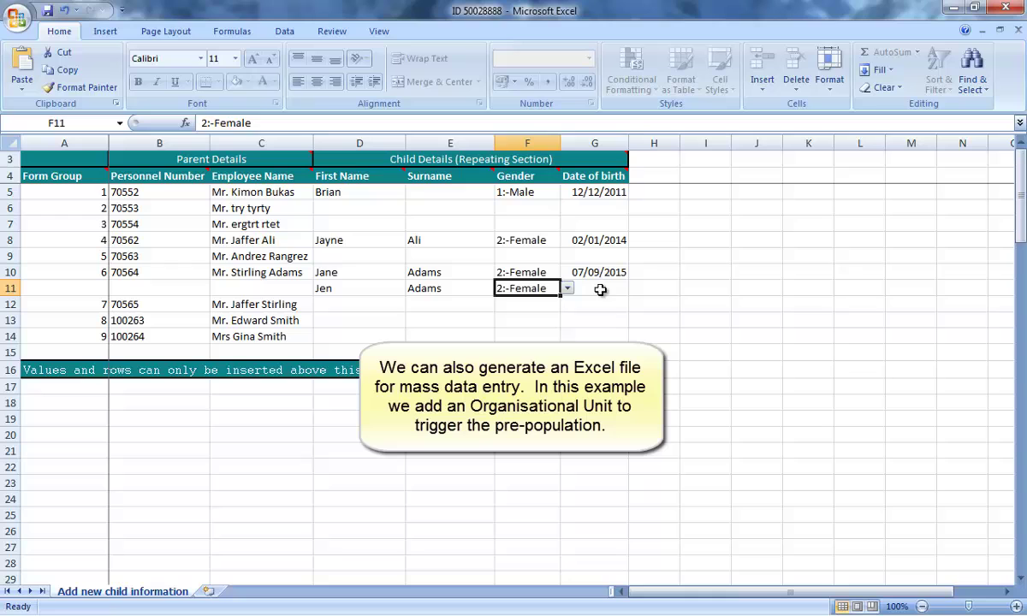
key("Tab")
type("07/0")
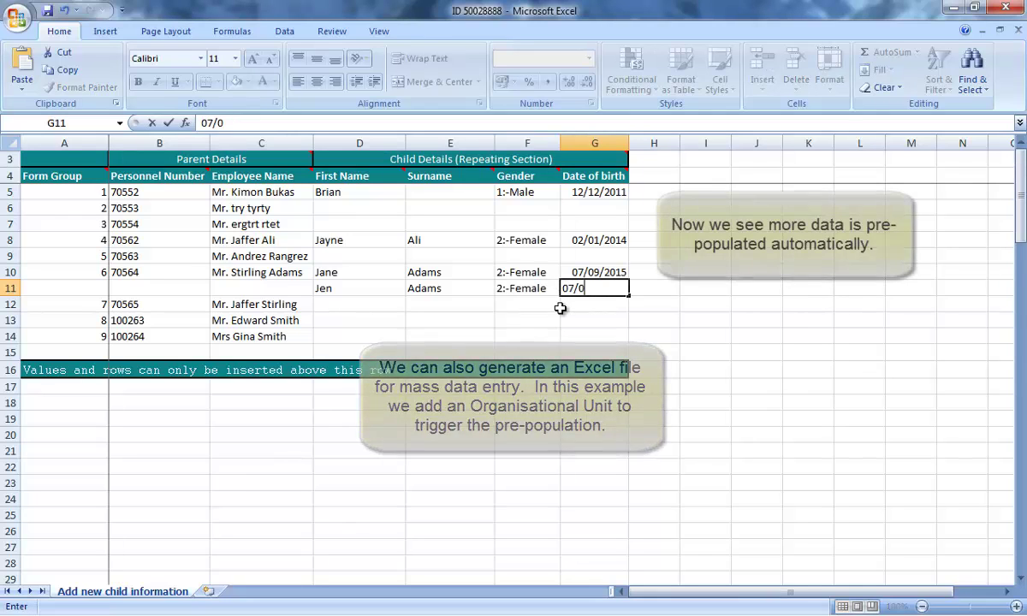
type("9/2017")
key("BackSpace")
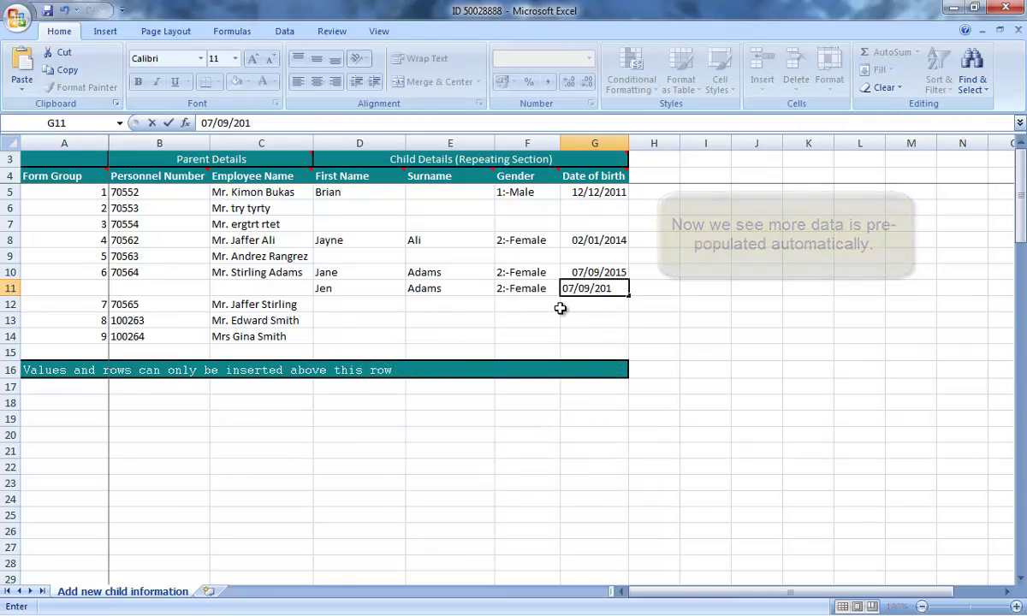
type("5")
left_click(705, 336)
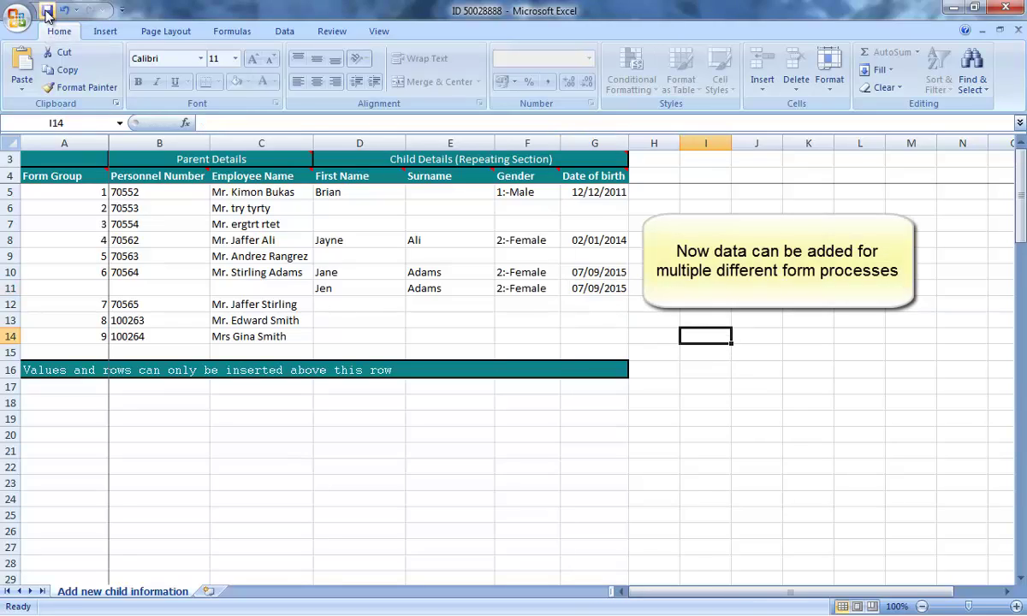
left_click(47, 13)
- Close Excel and test-upload the ID 50028888 workbook from the Desktop, allowing SAP file access
left_click(952, 8)
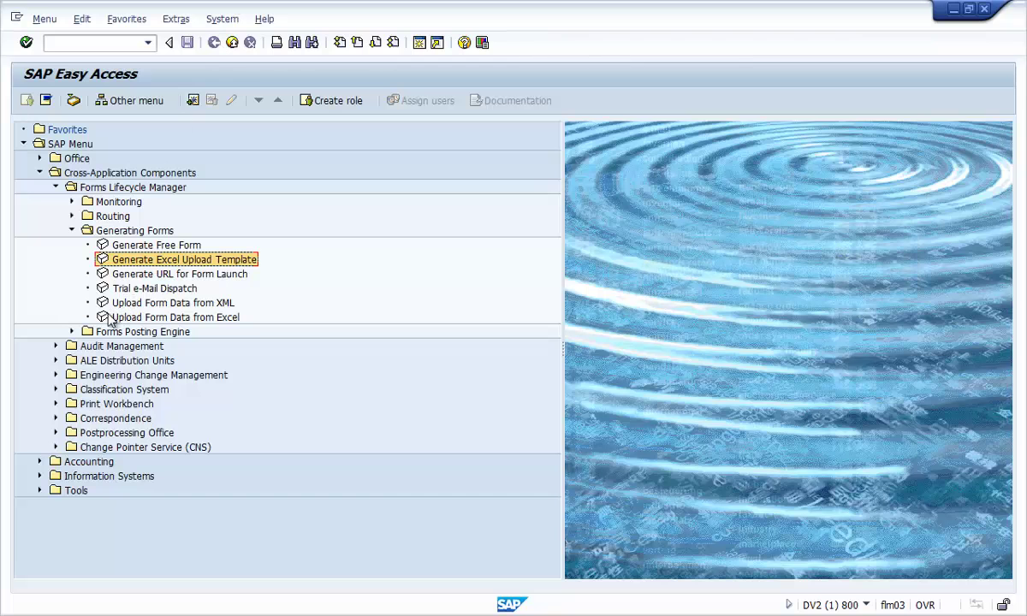
double_click(109, 318)
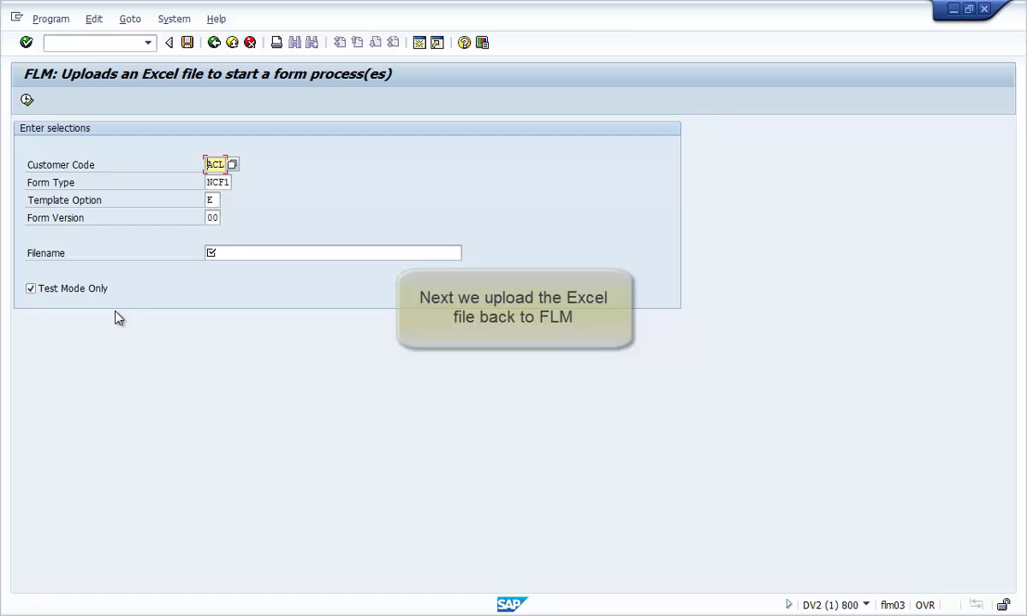
left_click(224, 254)
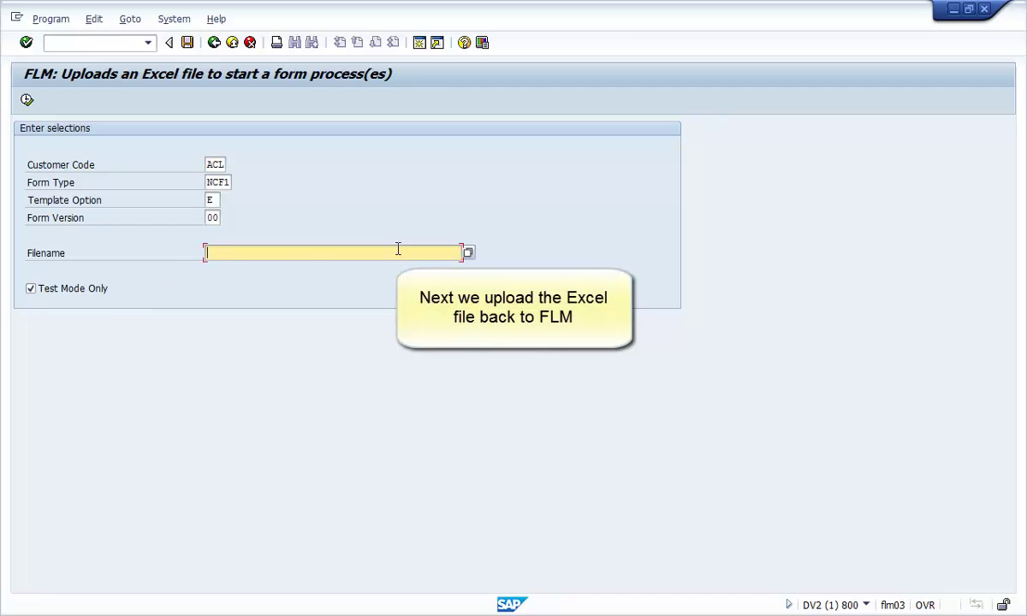
left_click(468, 254)
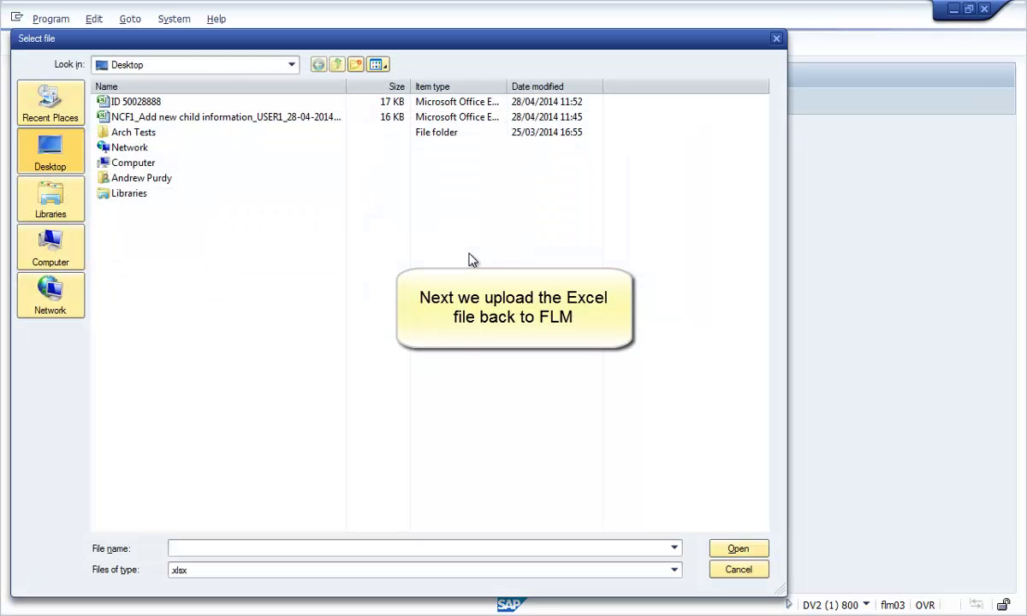
double_click(150, 101)
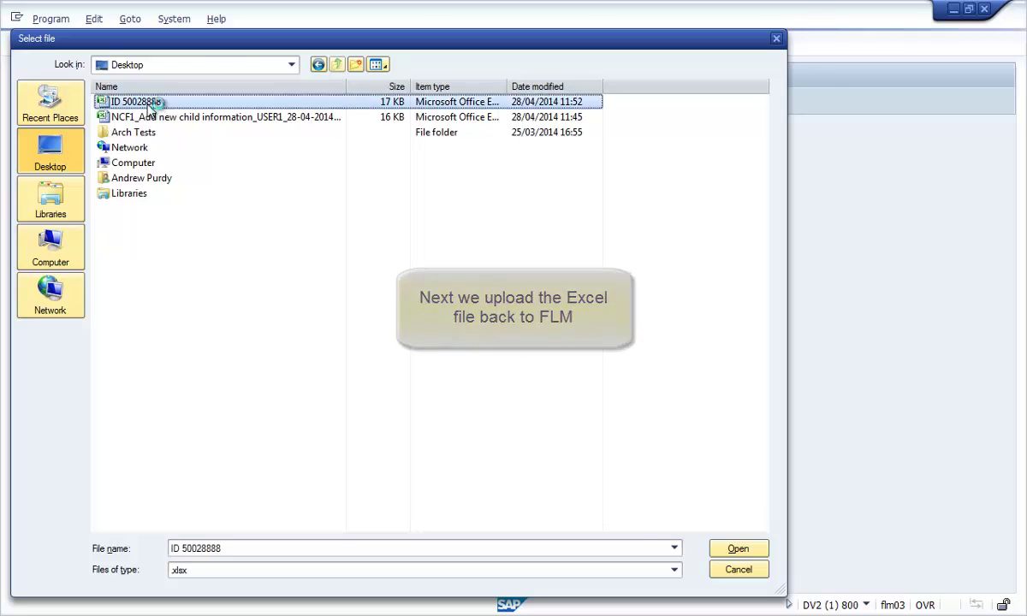
left_click(28, 101)
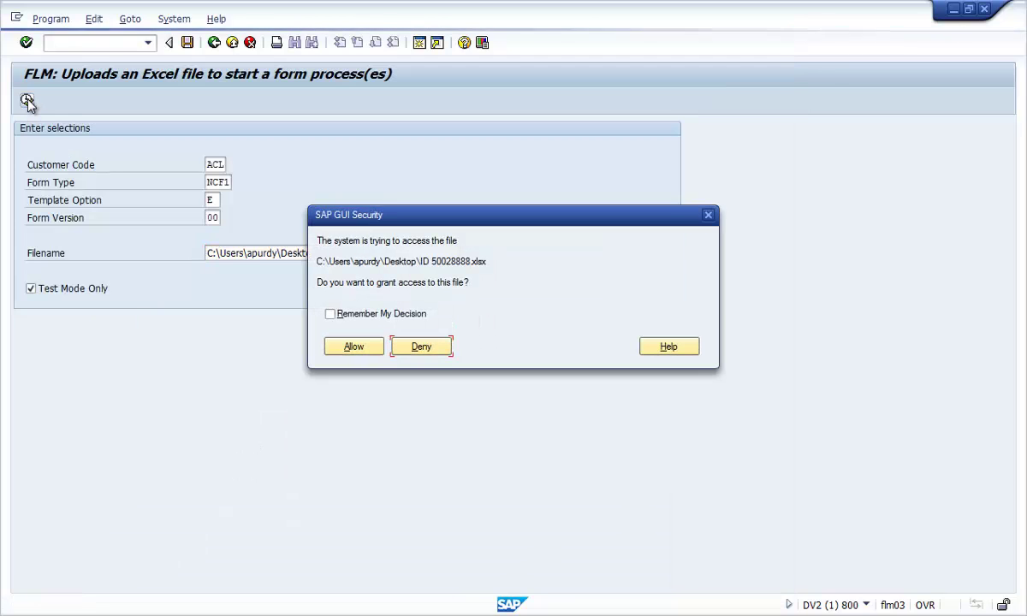
left_click(350, 347)
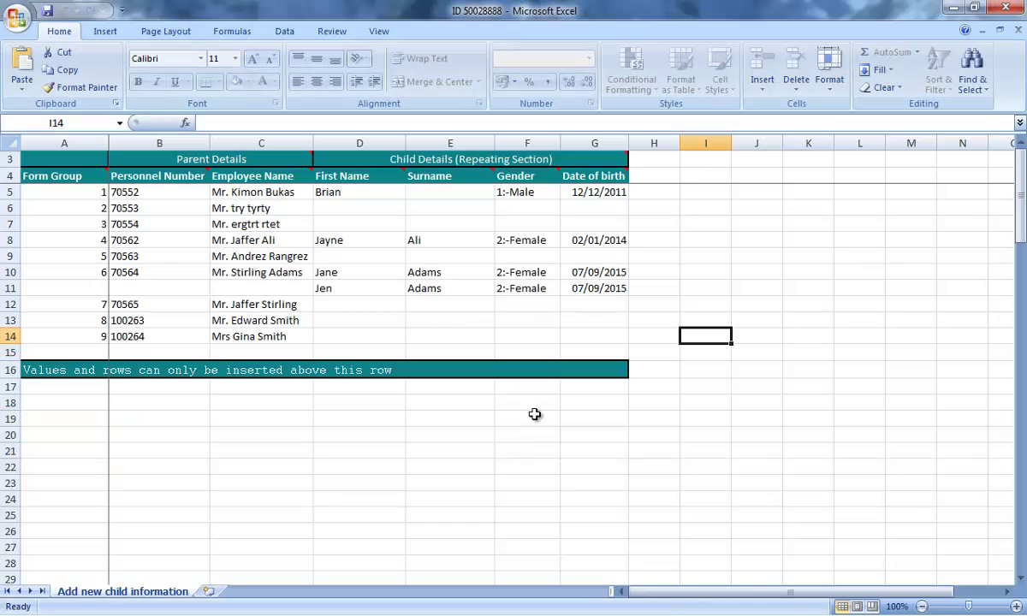
- Add the missing surname in E5, correct G10 and G11 to 07/02/2014, and save the workbook
left_click(437, 196)
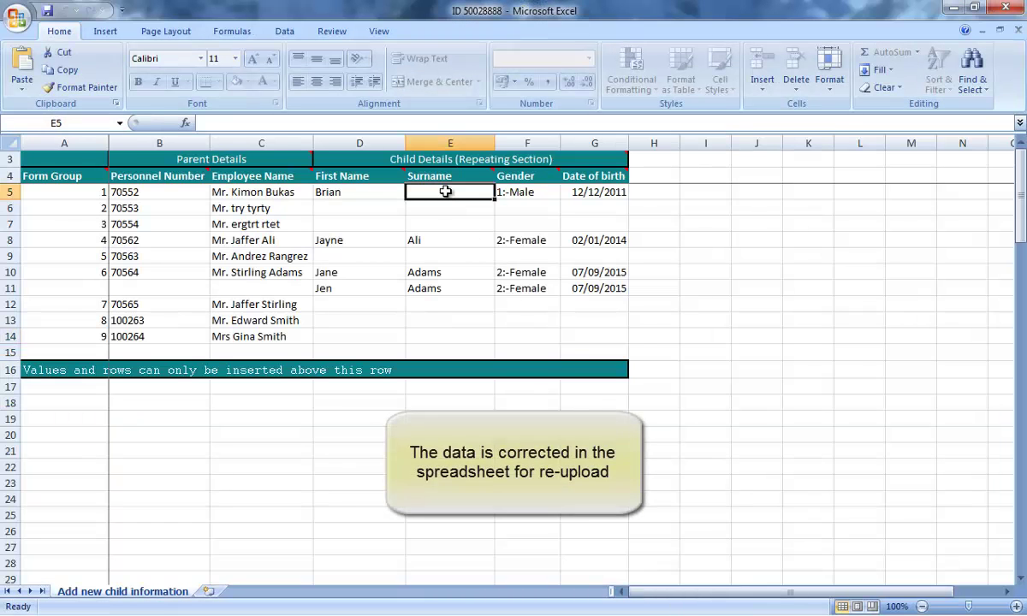
type("B")
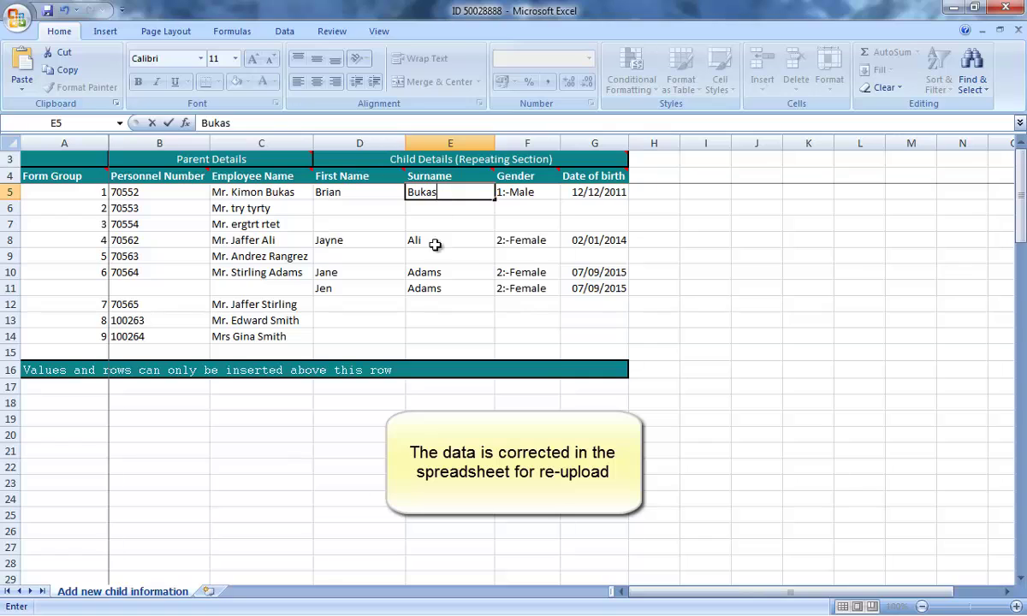
type("ukas")
double_click(622, 272)
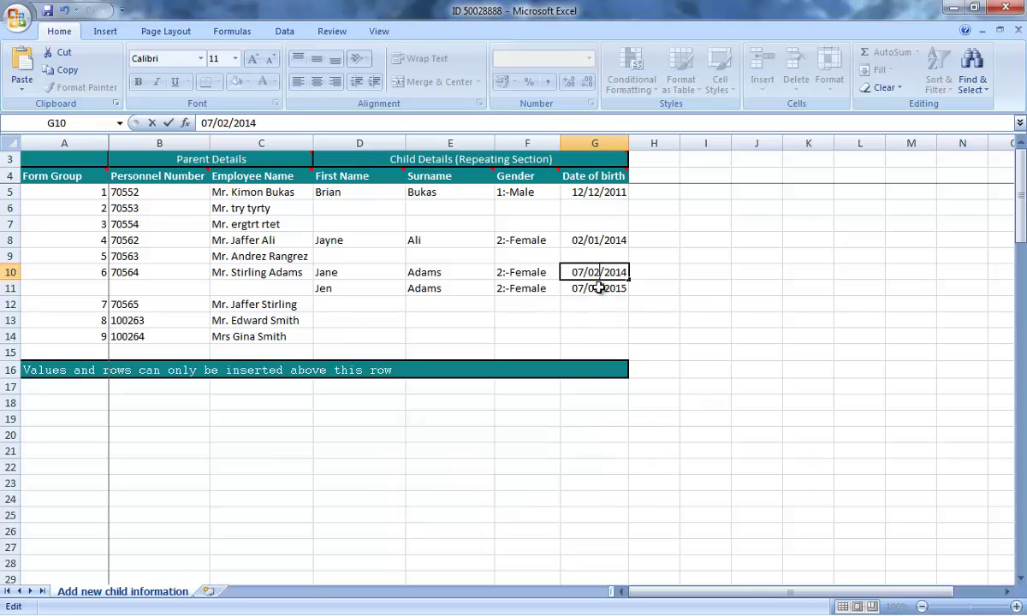
left_click(601, 291)
double_click(602, 289)
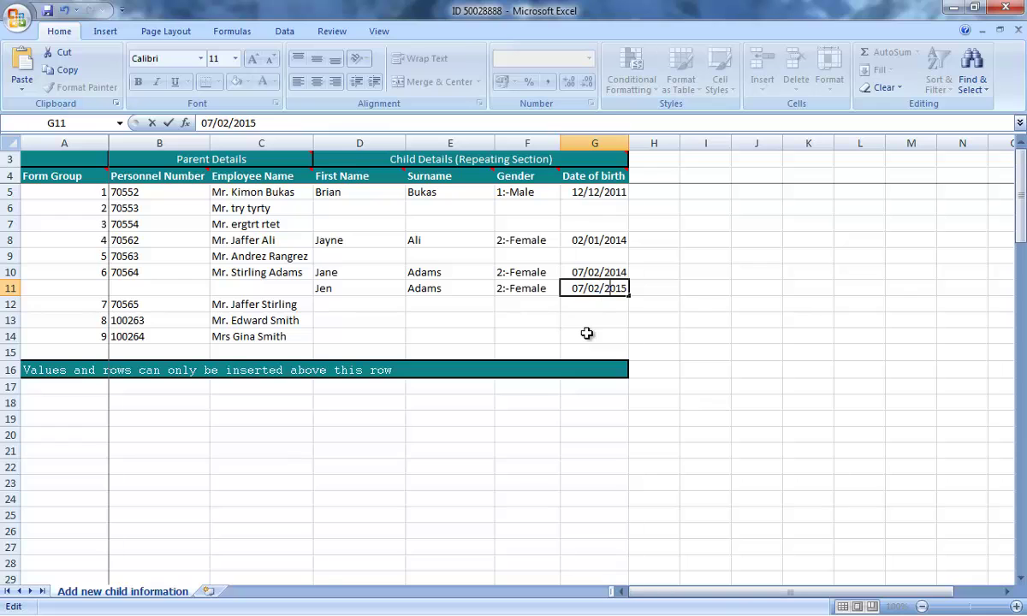
key("BackSpace")
type("4")
left_click(651, 321)
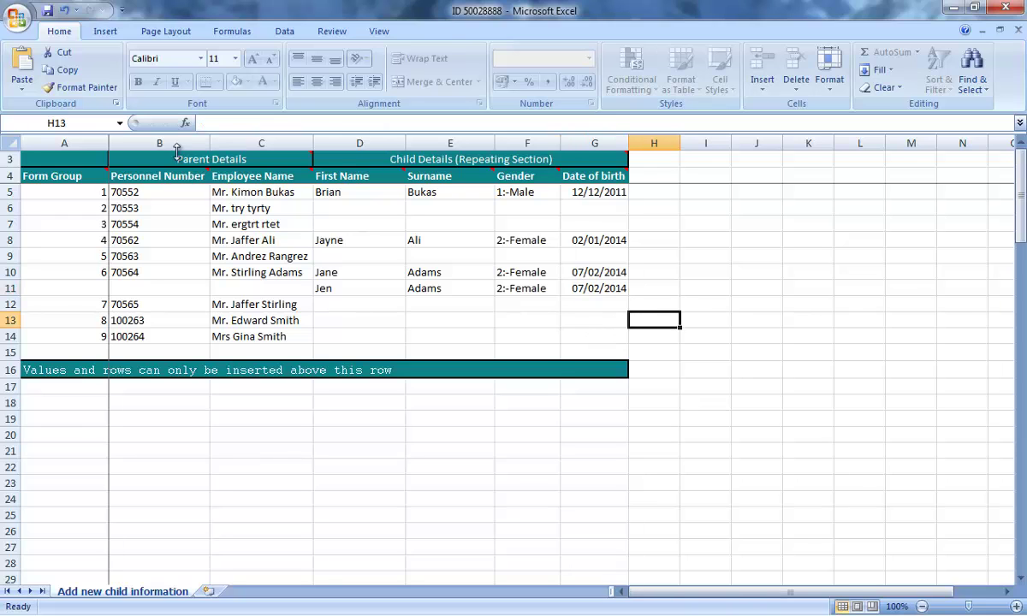
left_click(48, 10)
- Upload the corrected workbook with Test Mode Only switched off, allowing file access
left_click(952, 8)
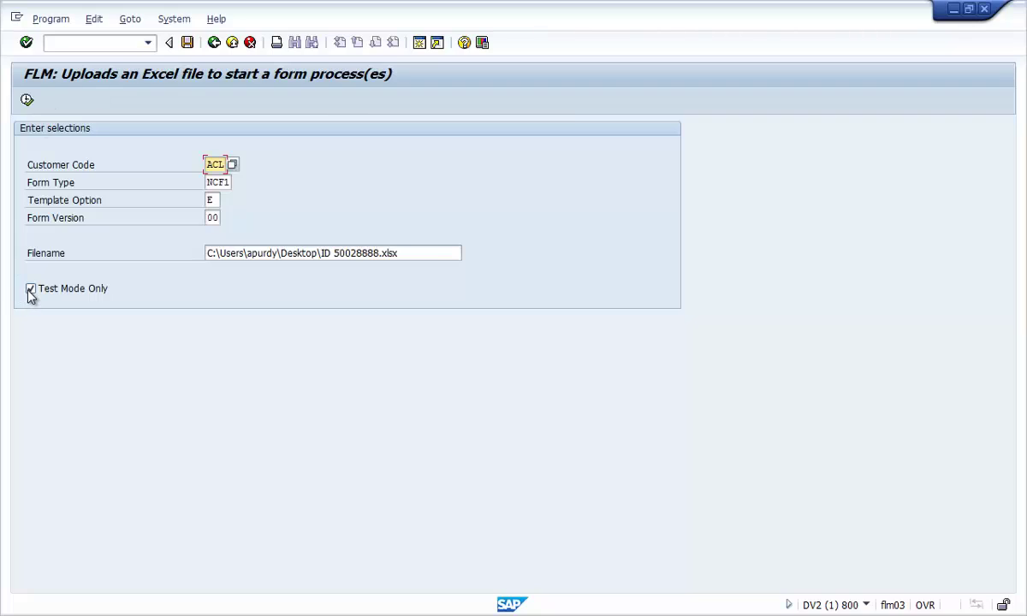
left_click(31, 290)
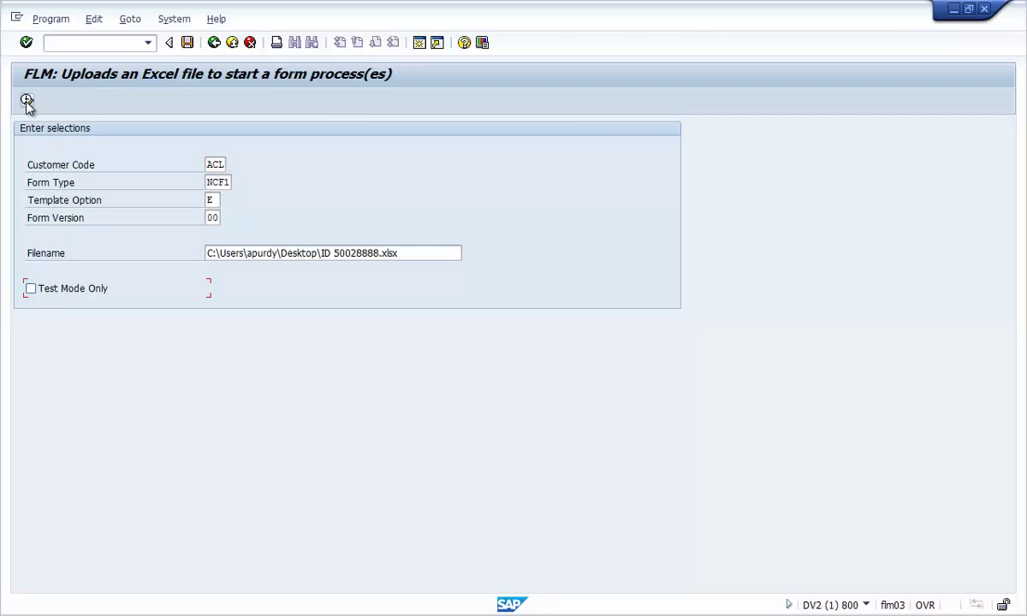
left_click(26, 101)
left_click(355, 345)
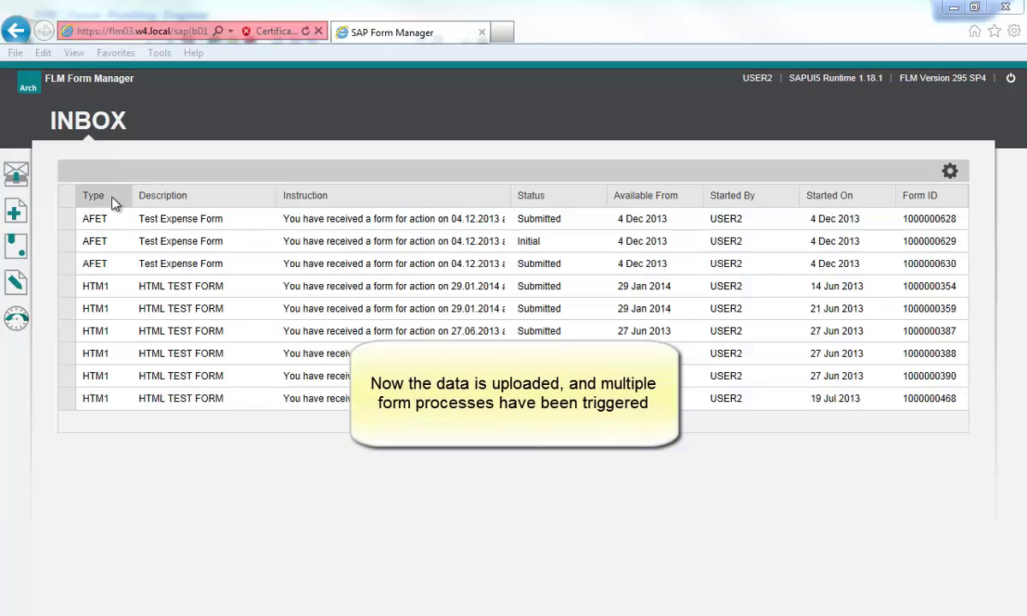
- Filter the Form Manager inbox to type ncf1 and show the second page of results
left_click(114, 203)
left_click(144, 258)
type("nc")
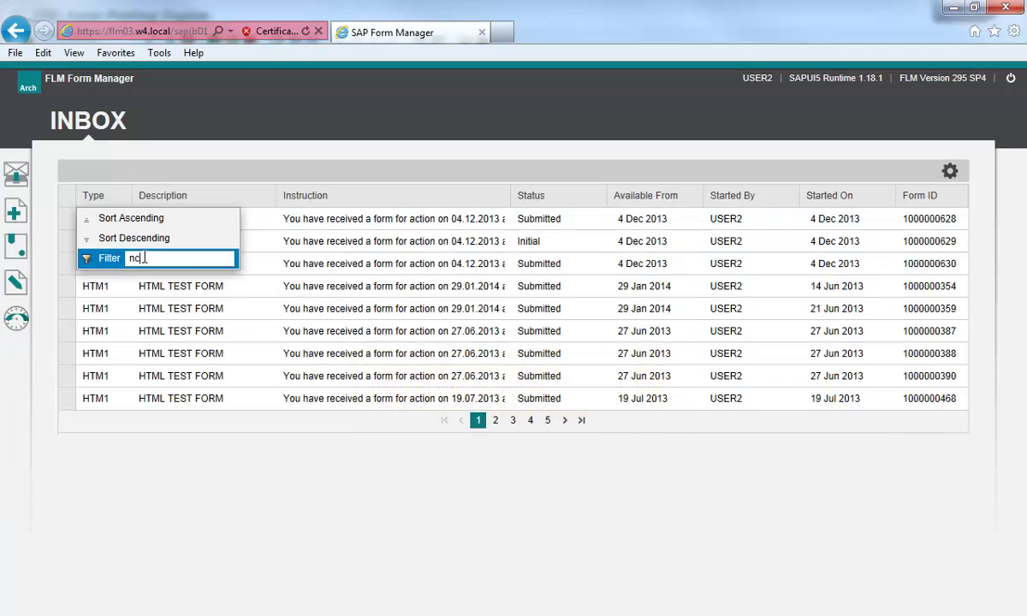
type("f1")
key("Return")
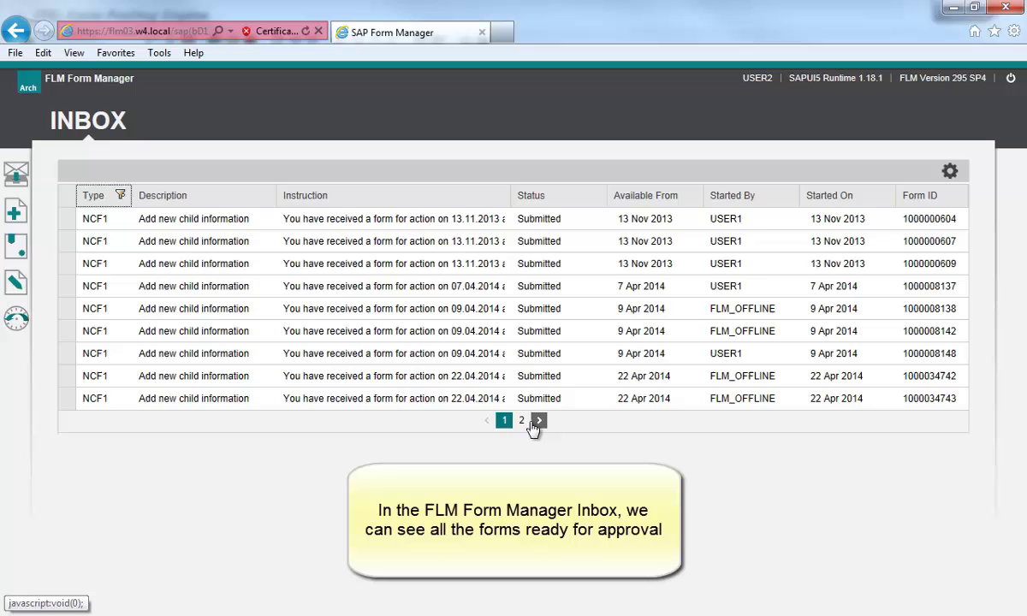
left_click(524, 421)
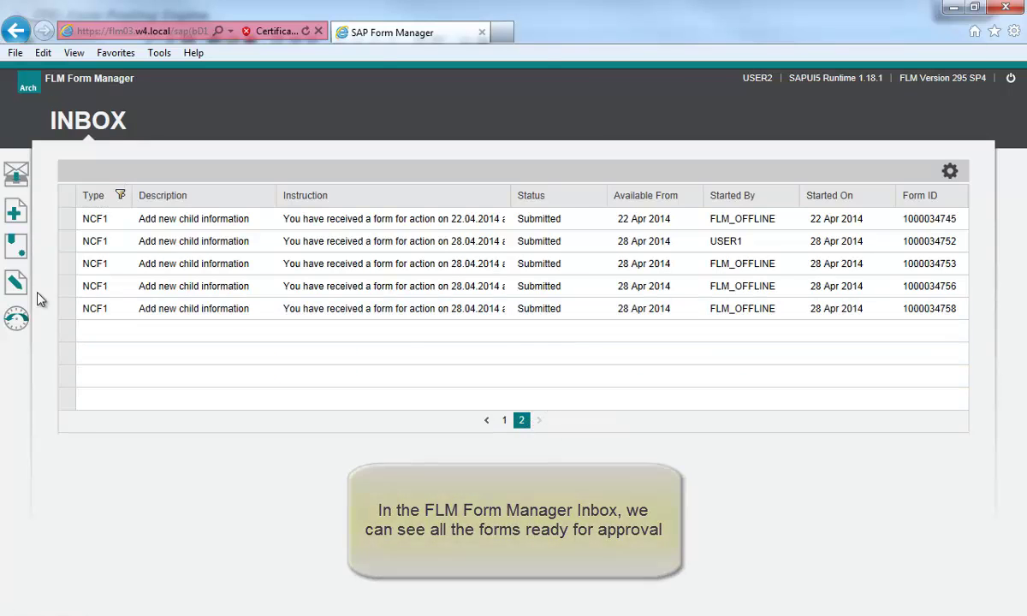
- Approve and send an Add New Dependants form, then dismiss the confirmation
left_click(70, 290)
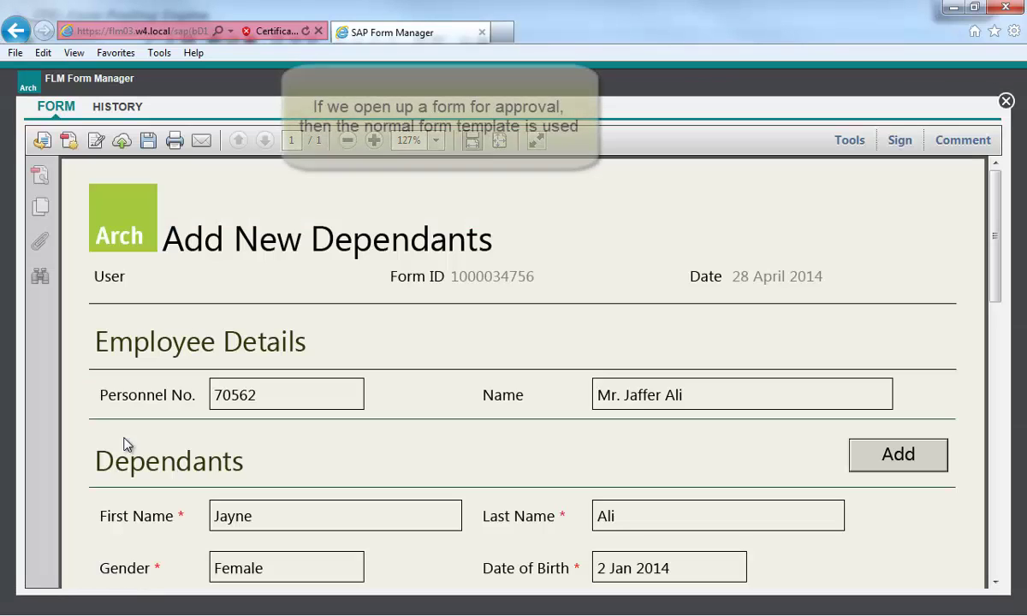
scroll(147, 437, "down", 2)
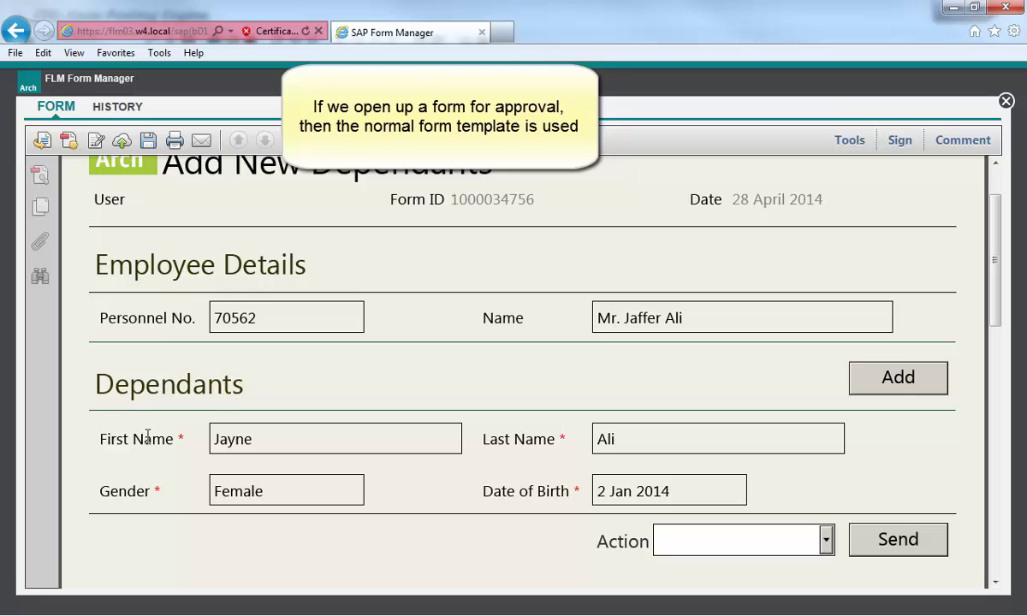
left_click(826, 541)
left_click(814, 570)
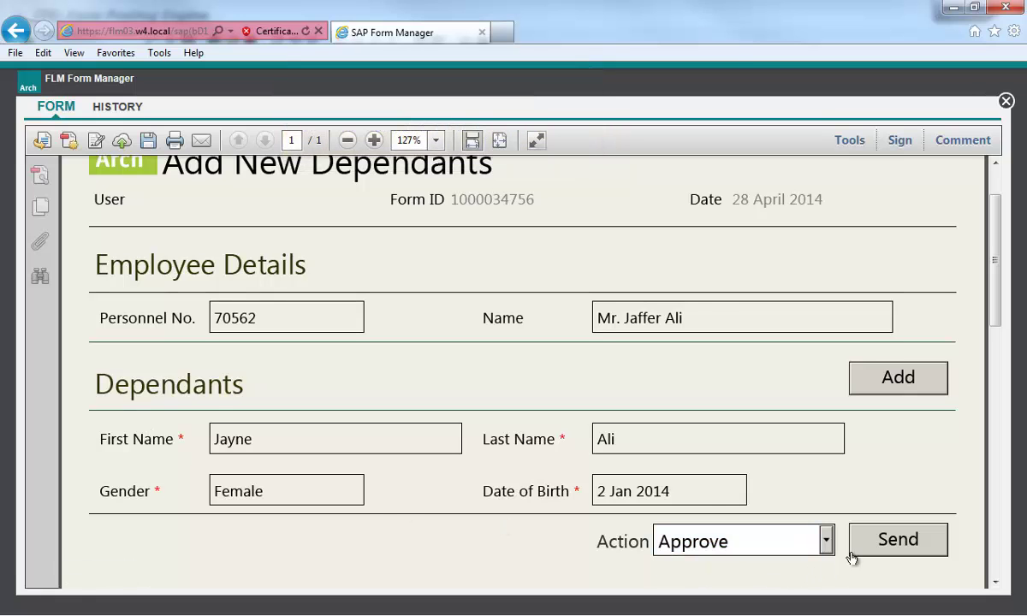
left_click(855, 541)
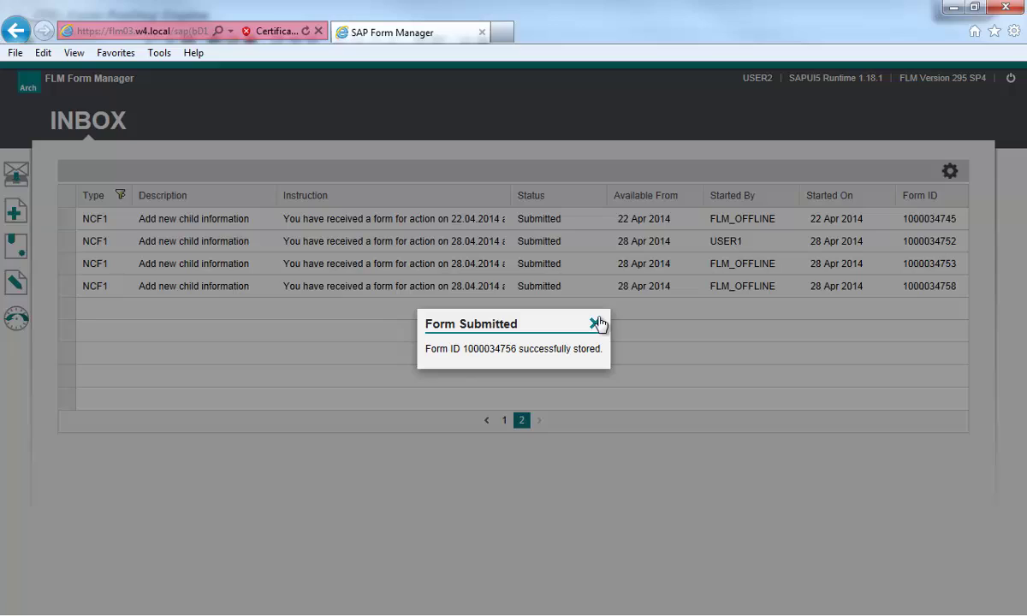
left_click(596, 324)
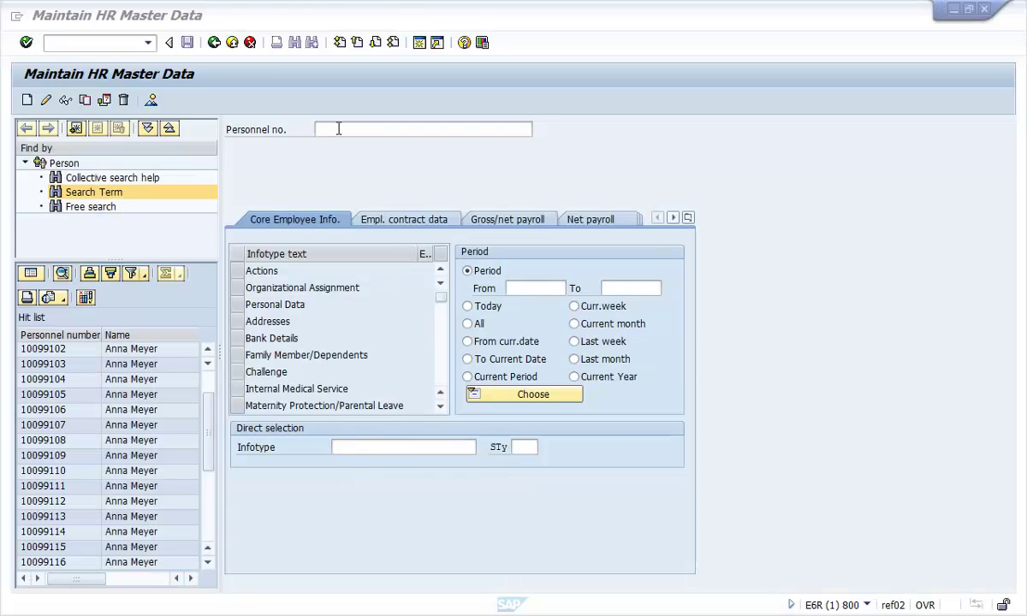
- Enter the approved employee's personnel number in the Personnel no. field
left_click(339, 128)
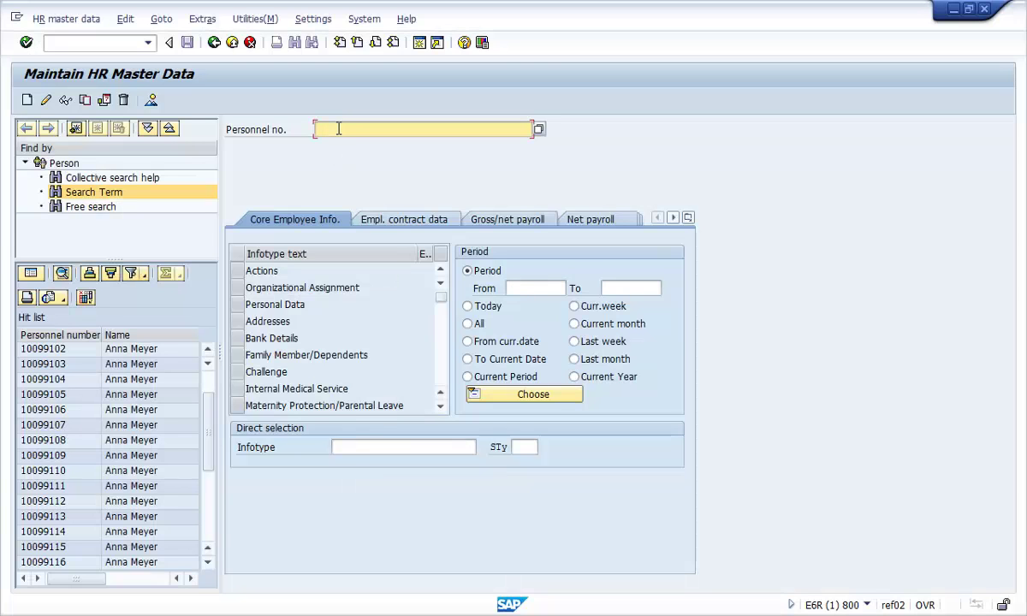
type("70562")
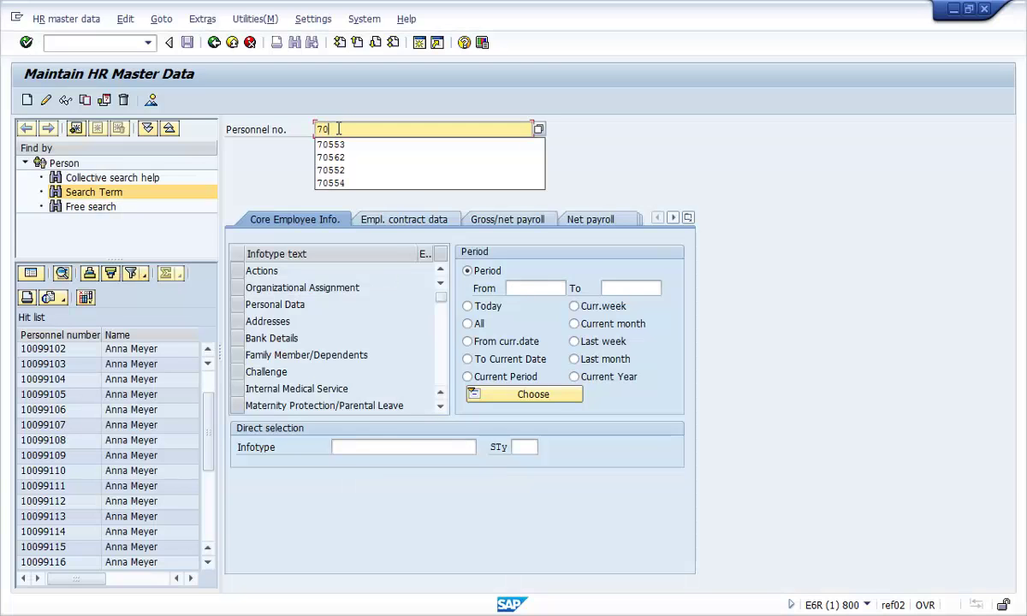